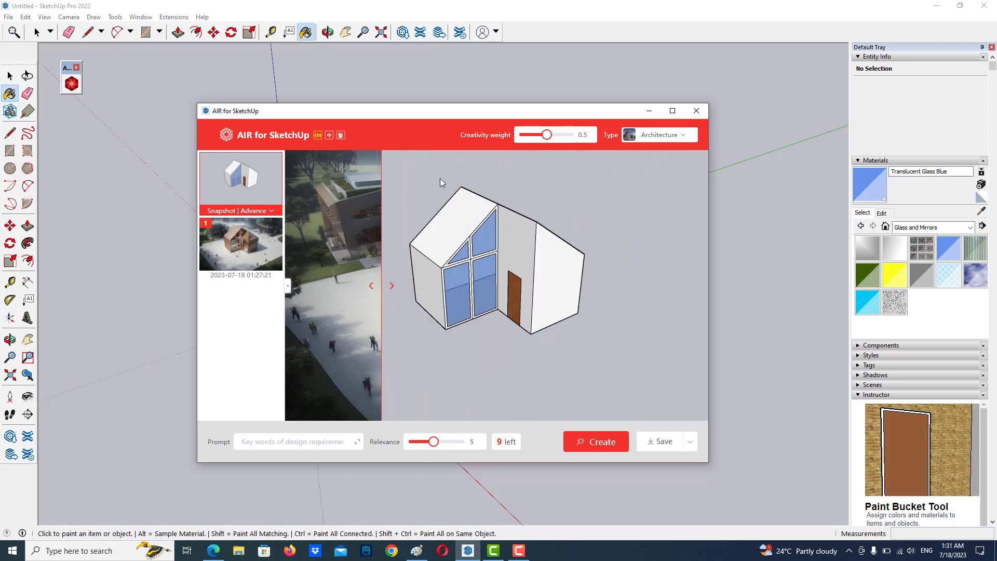
Reposition the AIR for SketchUp window to compare the house render with the white model snapshot.
{"action": "mouse_move", "coordinate": [461, 111]}
{"action": "left_mouse_down"}
{"action": "mouse_move", "coordinate": [332, 468]}
{"action": "mouse_move", "coordinate": [443, 123]}
{"action": "left_mouse_up"}
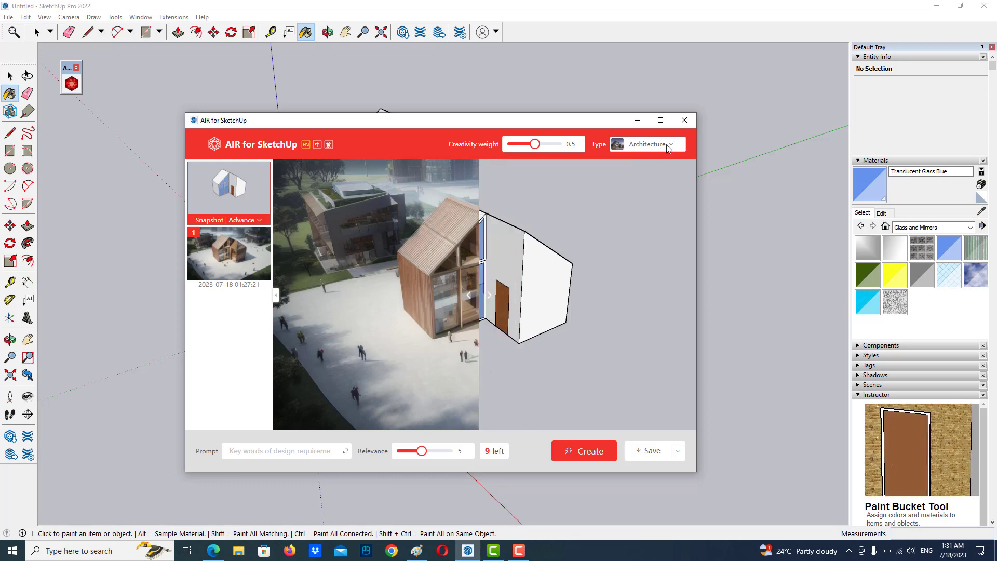
Close the AIR window and start a new model, discarding the house without saving.
{"action": "left_click", "coordinate": [691, 121]}
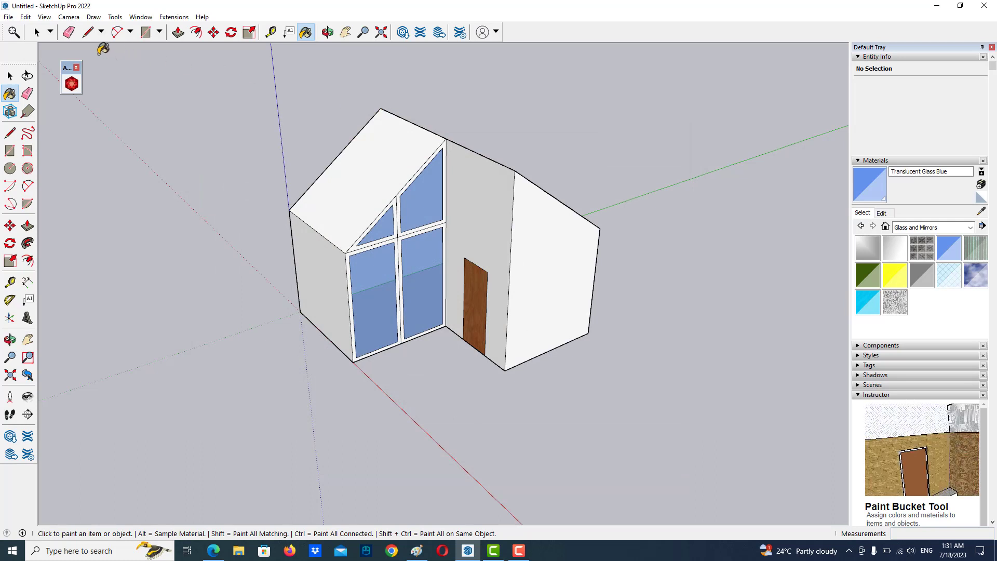
{"action": "left_click", "coordinate": [8, 17]}
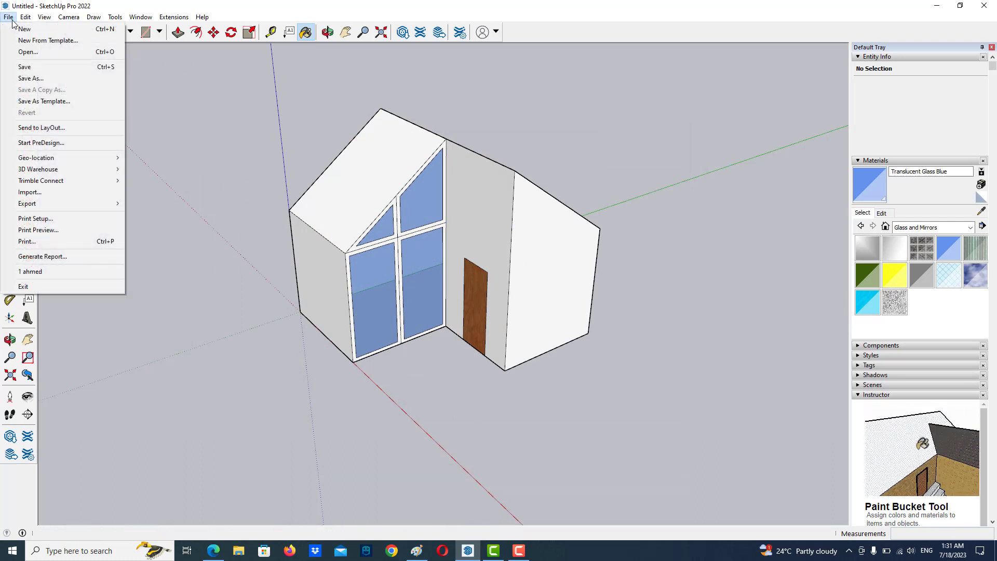
{"action": "left_click", "coordinate": [21, 31]}
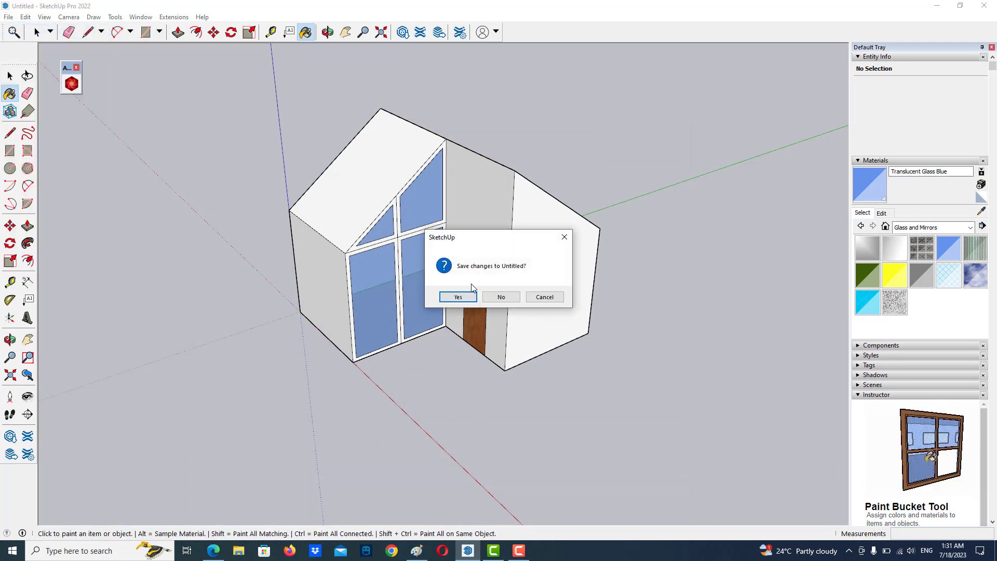
{"action": "left_click", "coordinate": [499, 297]}
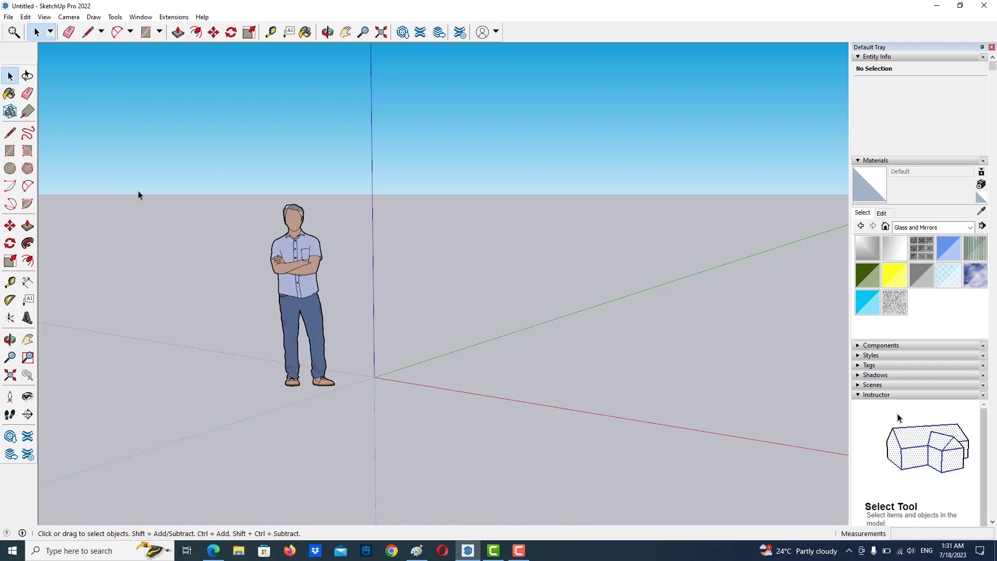
Download suapp_air_1.0 (1).rbz from Extension Warehouse in Edge, then return to SketchUp.
{"action": "left_click", "coordinate": [215, 550]}
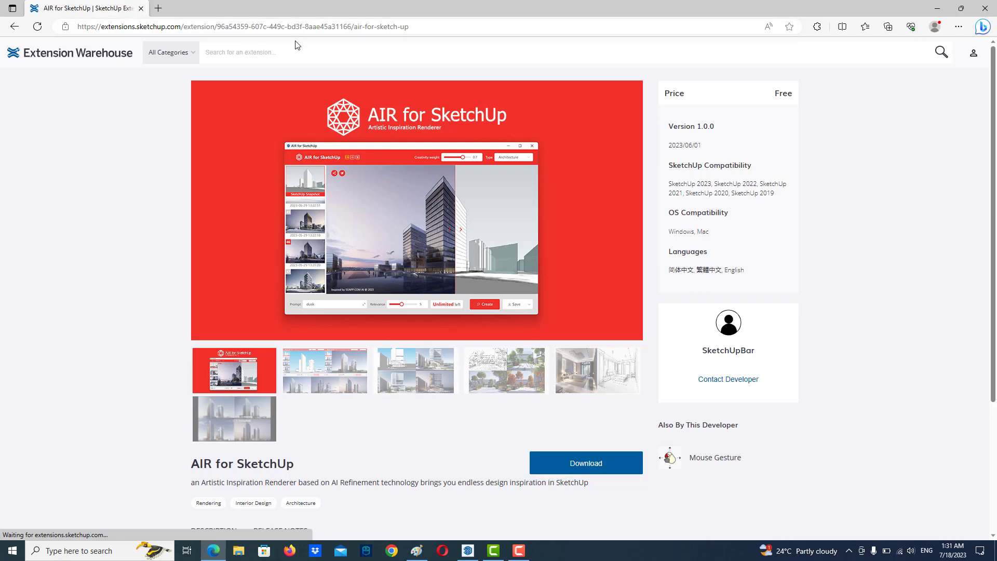
{"action": "scroll", "coordinate": [535, 171], "scroll_direction": "down", "scroll_amount": 2}
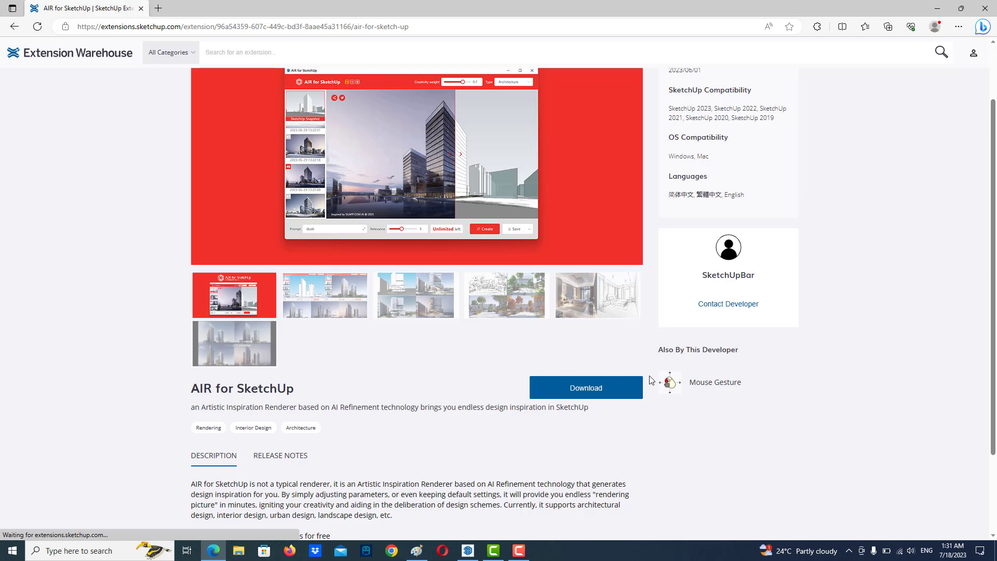
{"action": "left_click", "coordinate": [577, 389]}
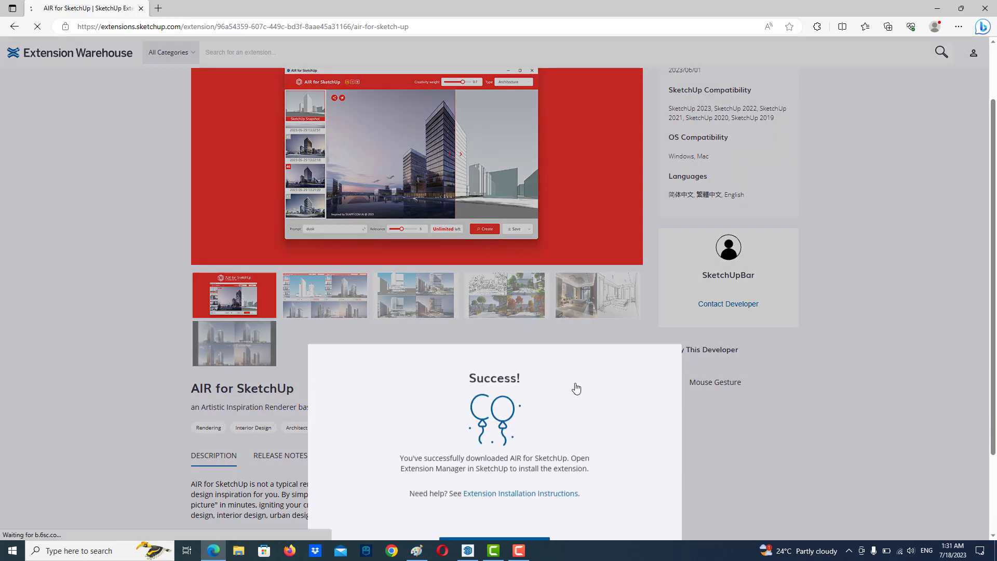
{"action": "left_click", "coordinate": [511, 295]}
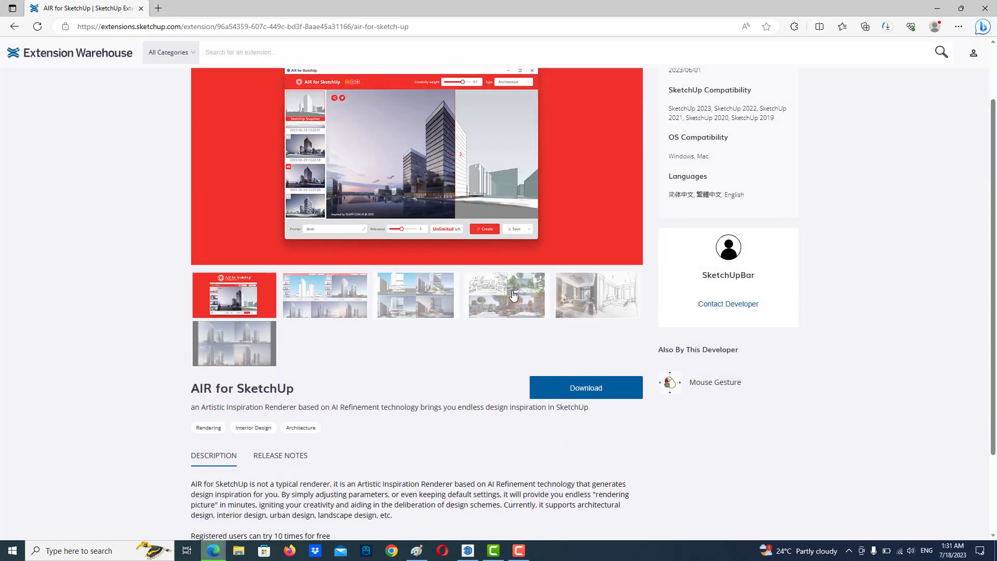
{"action": "left_click", "coordinate": [890, 26]}
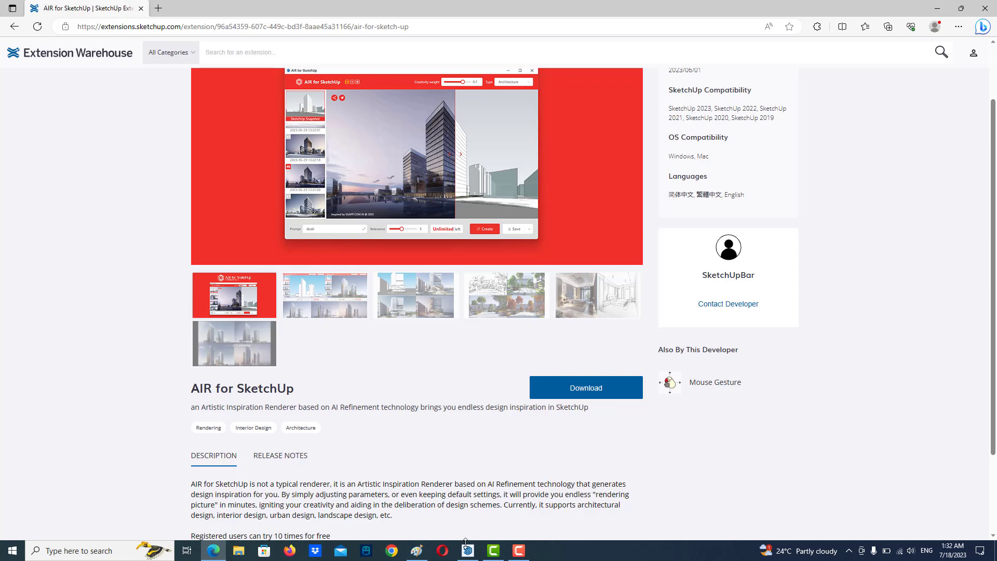
{"action": "left_click", "coordinate": [466, 546]}
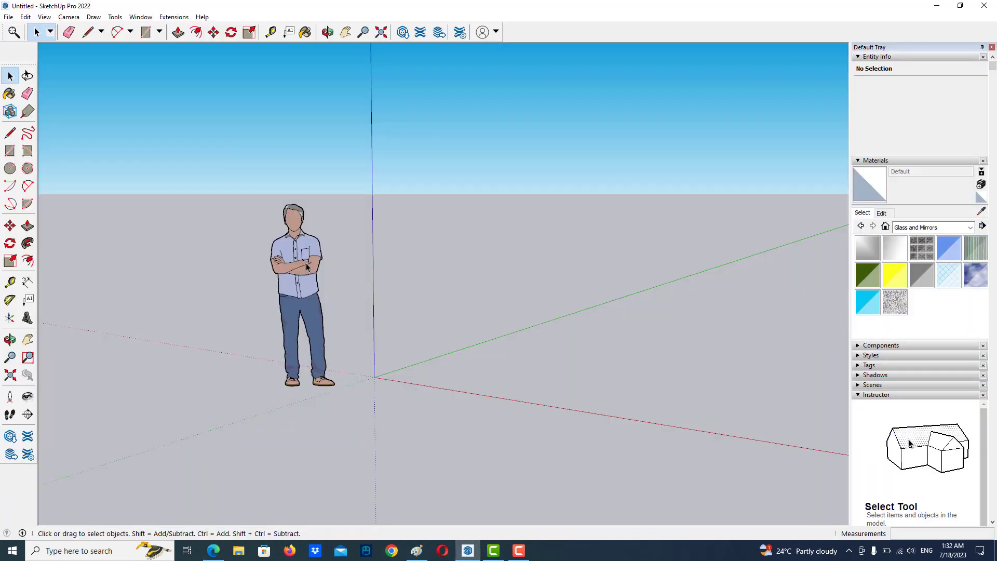
Delete the default person figure from the empty model.
{"action": "left_click", "coordinate": [306, 267]}
{"action": "key", "text": "Delete"}
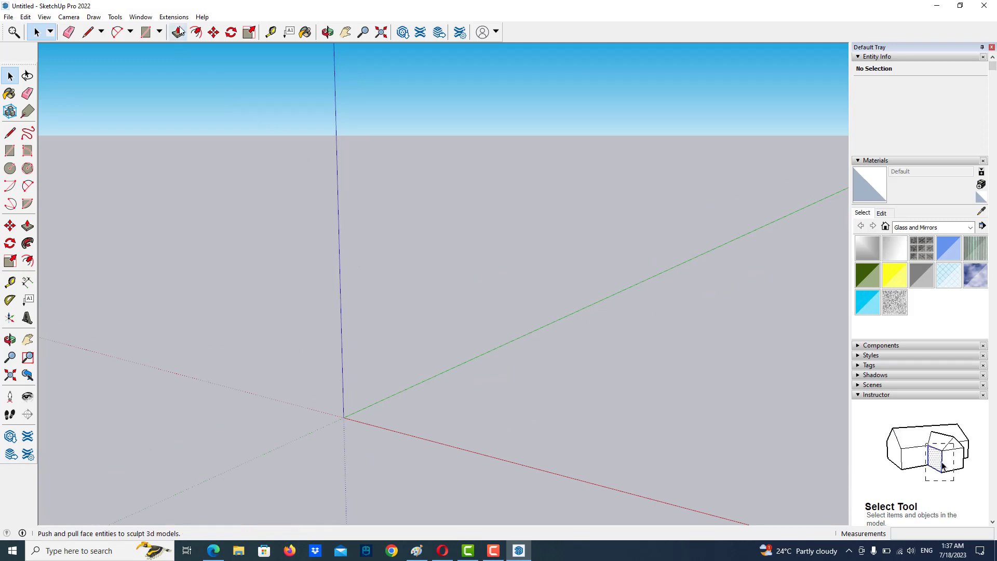
{"action": "left_click", "coordinate": [174, 17]}
{"action": "mouse_move", "coordinate": [188, 51]}
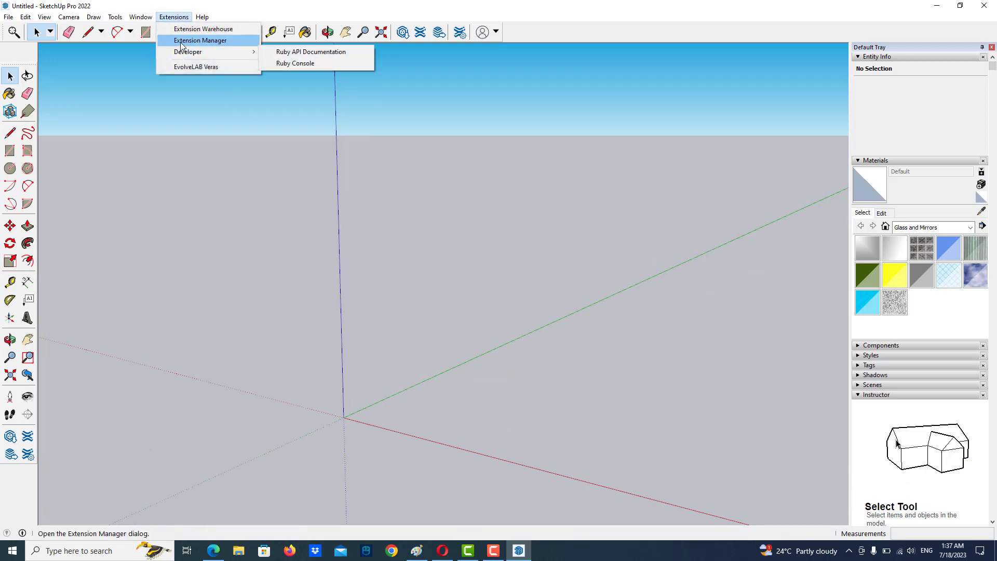
{"action": "left_click", "coordinate": [200, 40]}
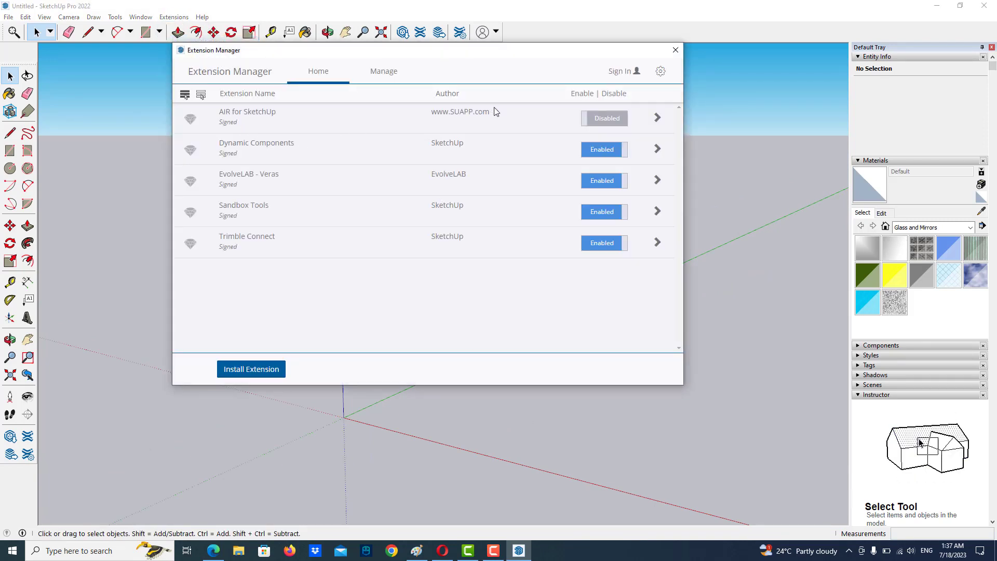
Install the suapp_air_1.0 extension file, enable AIR for SketchUp, and apply the changes.
{"action": "left_click", "coordinate": [245, 370]}
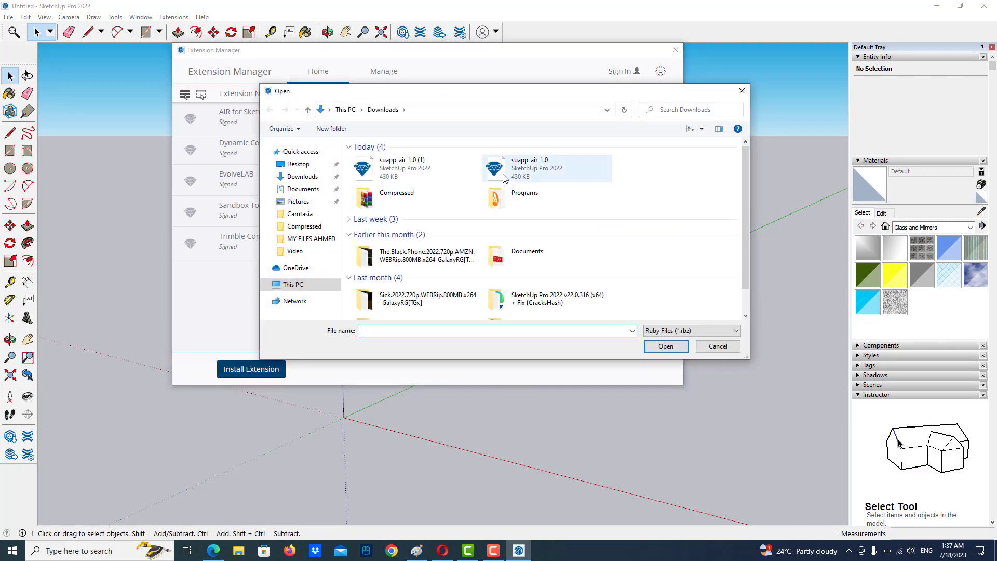
{"action": "double_click", "coordinate": [509, 172]}
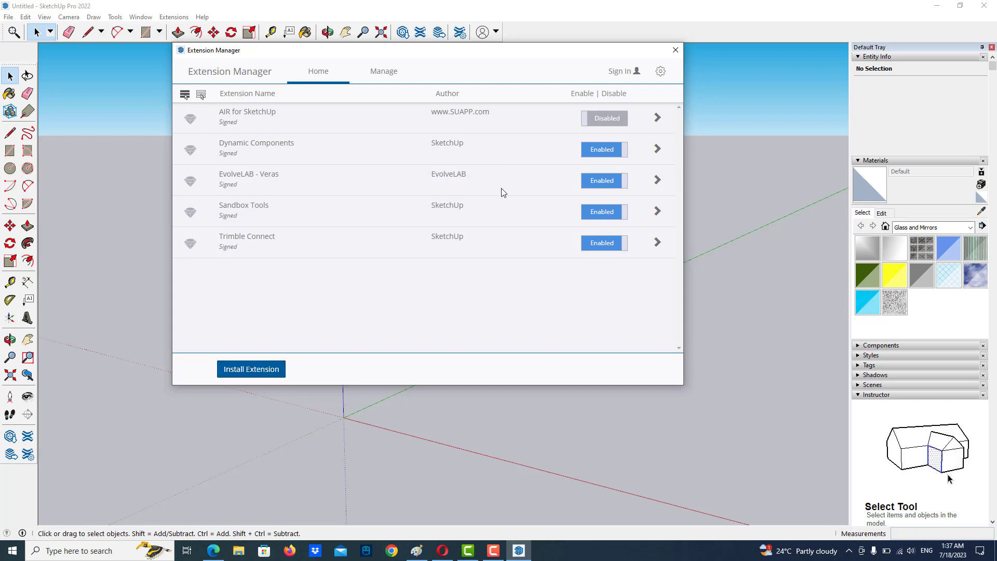
{"action": "left_click", "coordinate": [595, 119]}
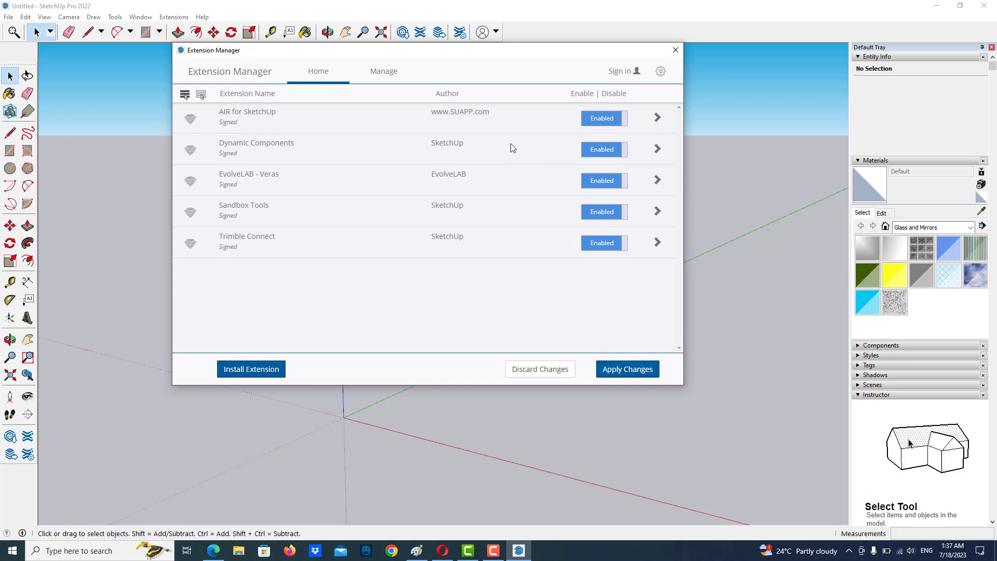
{"action": "left_click", "coordinate": [625, 371]}
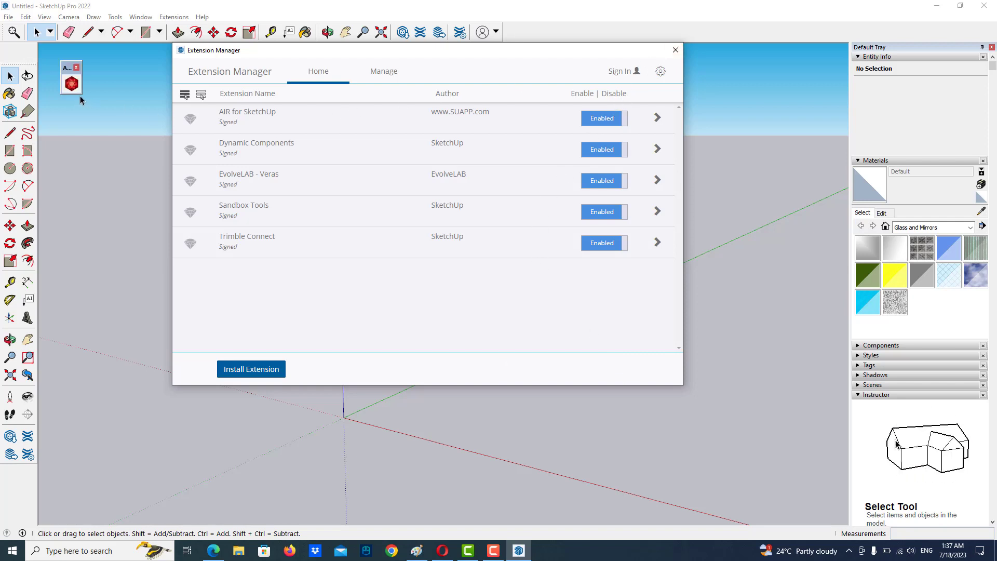
{"action": "left_click", "coordinate": [233, 368]}
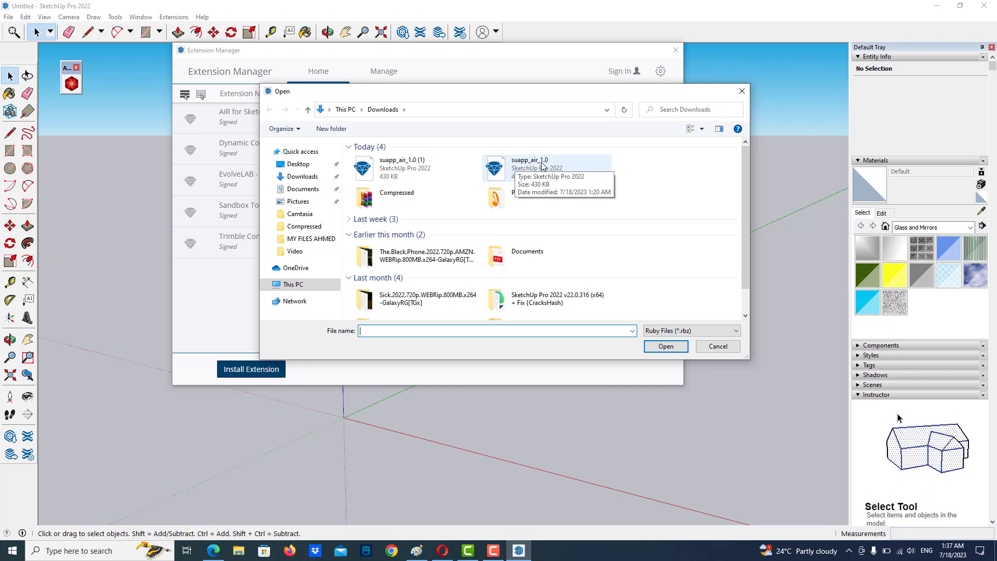
{"action": "left_click", "coordinate": [718, 346]}
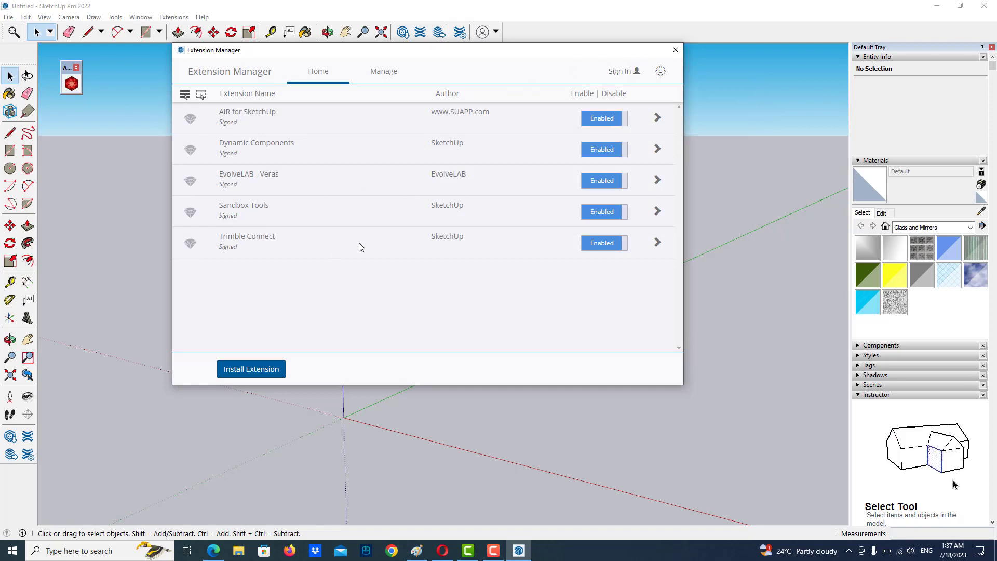
{"action": "left_click", "coordinate": [674, 51]}
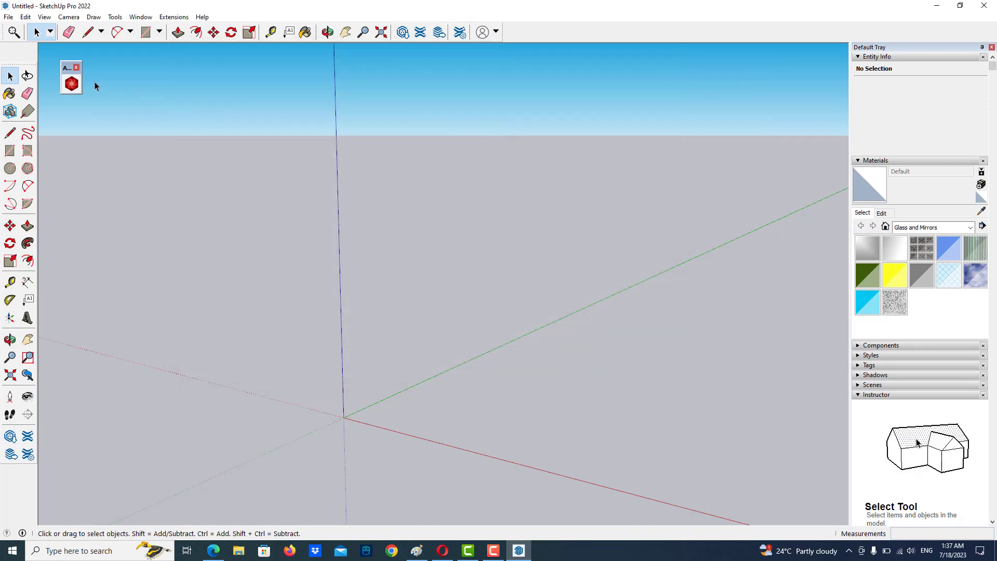
{"action": "left_click", "coordinate": [75, 84]}
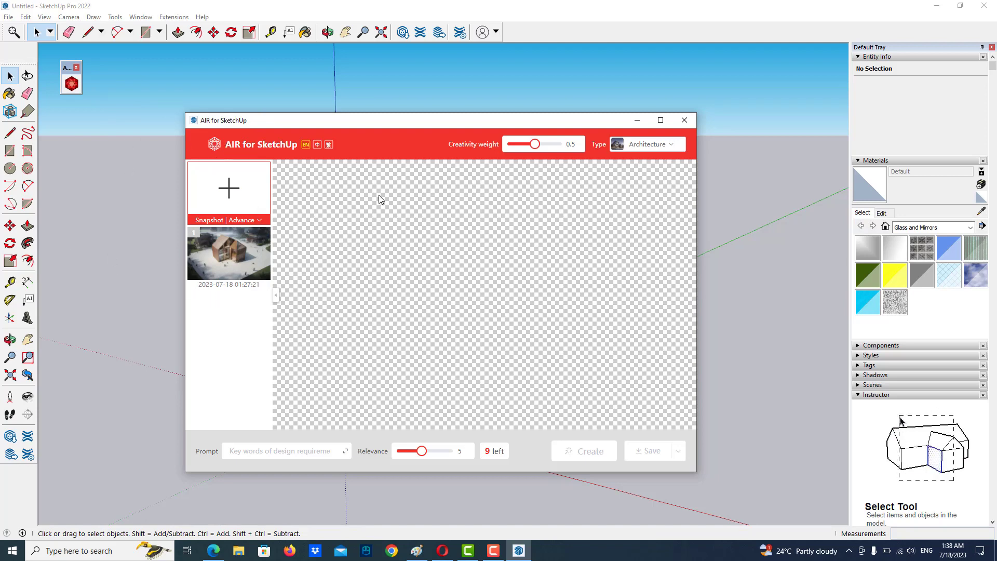
{"action": "left_click", "coordinate": [682, 119]}
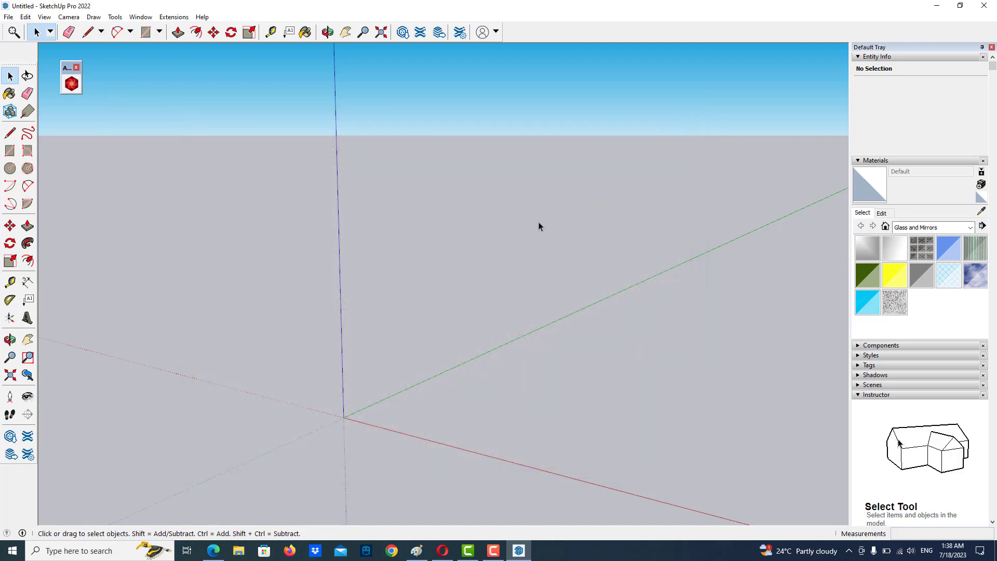
Draw a roughly 2.20 m by 2.35 m rectangle and raise it into a box.
{"action": "left_click", "coordinate": [10, 151]}
{"action": "left_click", "coordinate": [344, 418]}
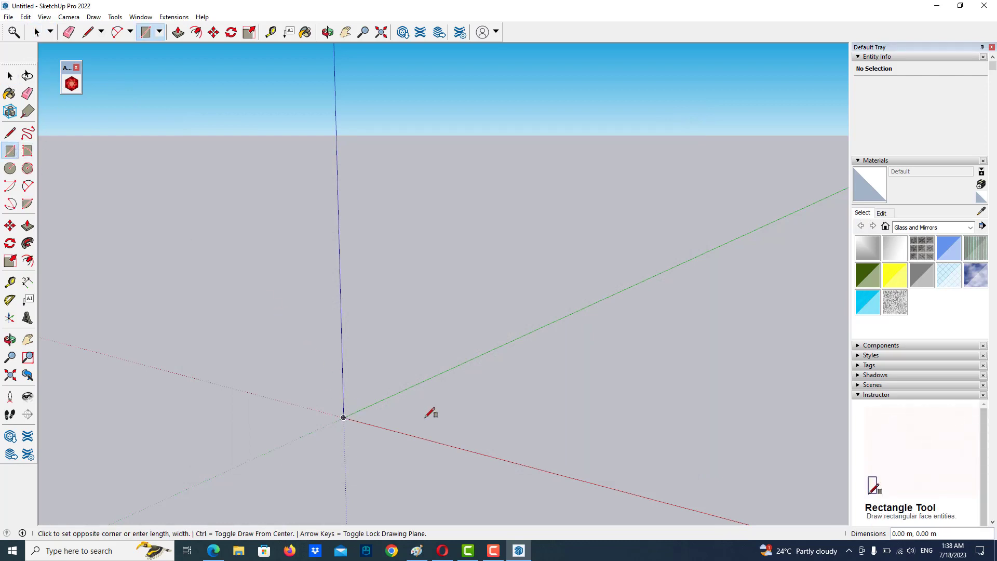
{"action": "left_click", "coordinate": [711, 387]}
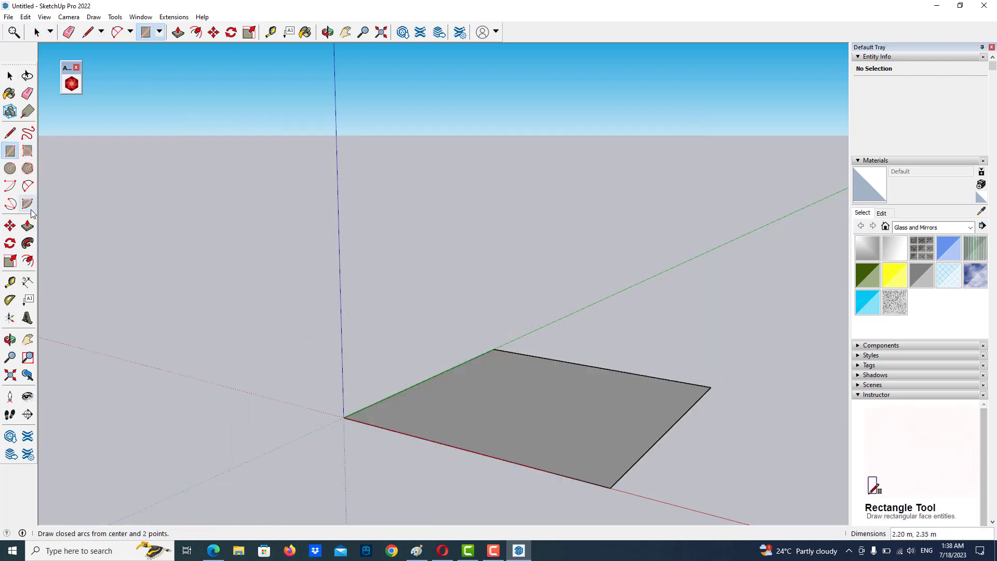
{"action": "left_click", "coordinate": [28, 226]}
{"action": "left_click", "coordinate": [484, 387]}
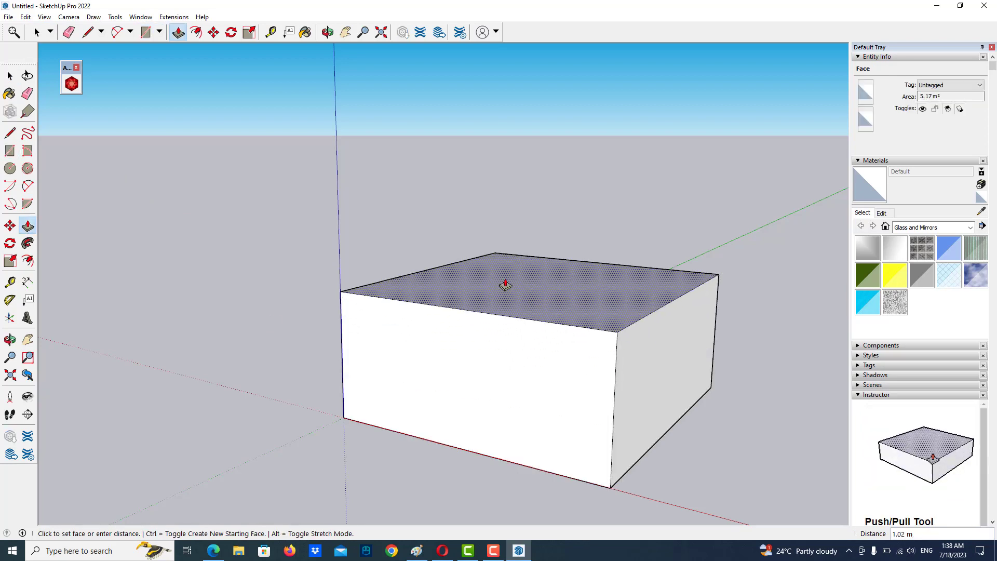
{"action": "left_click", "coordinate": [503, 283]}
Draw a ridge line across the top face and move it up to form the gable roof.
{"action": "left_click", "coordinate": [10, 133]}
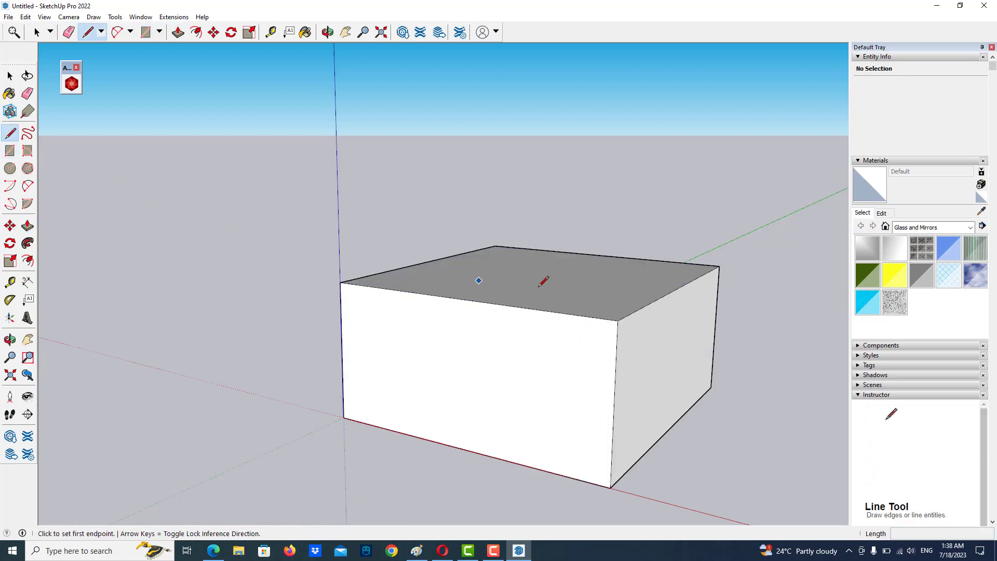
{"action": "left_click", "coordinate": [677, 289]}
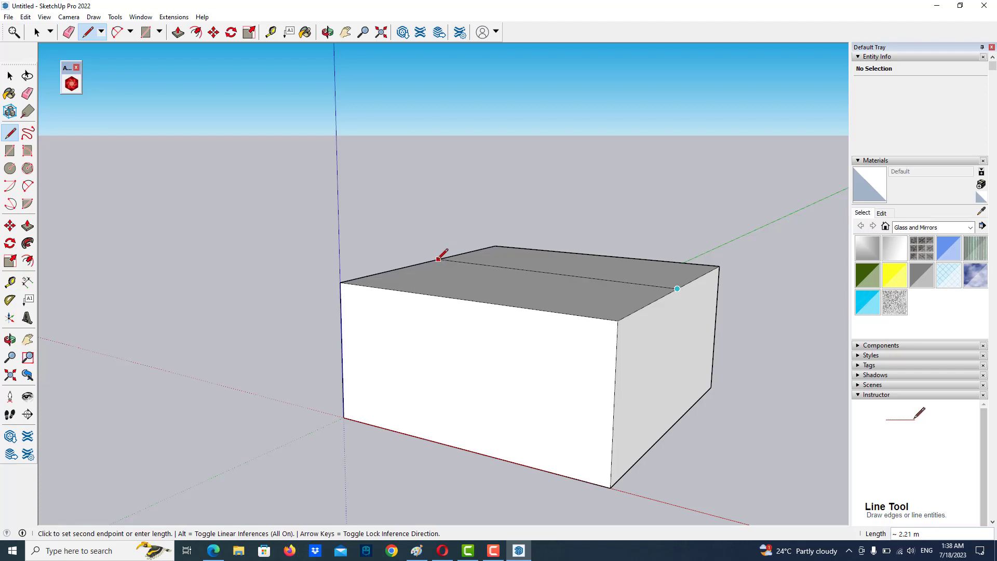
{"action": "left_click", "coordinate": [431, 261]}
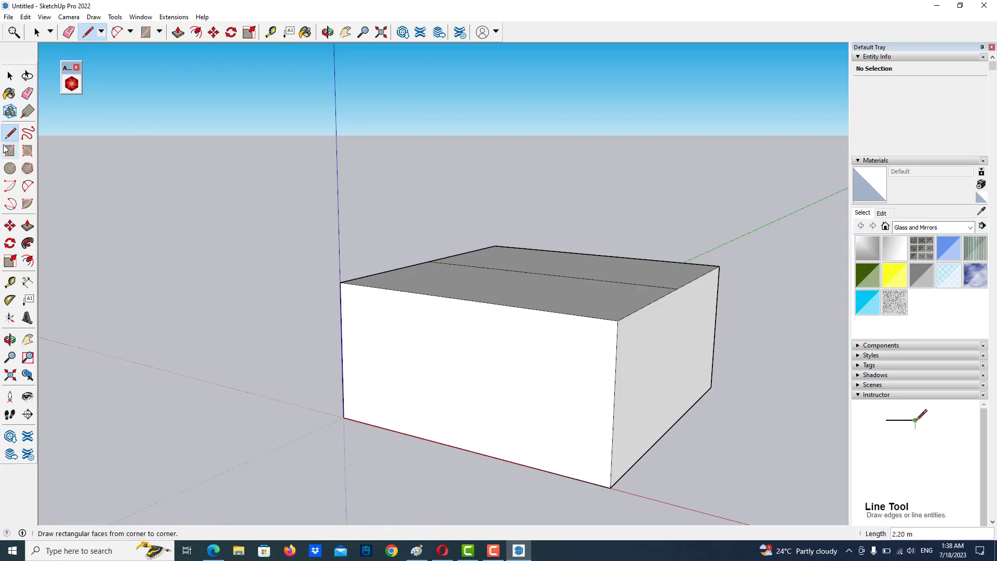
{"action": "left_click", "coordinate": [28, 225]}
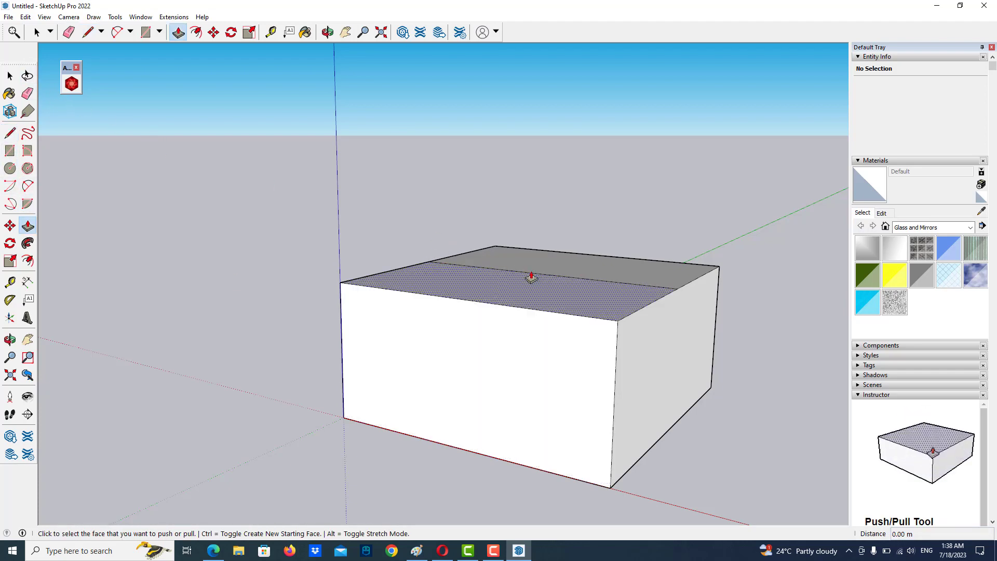
{"action": "left_click", "coordinate": [11, 77]}
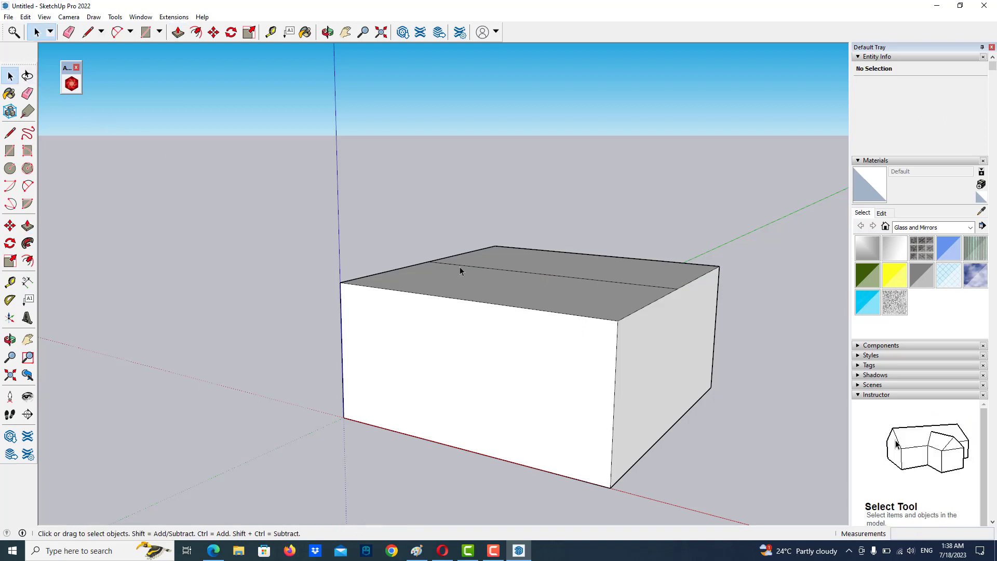
{"action": "left_click", "coordinate": [532, 275]}
{"action": "key", "text": "m"}
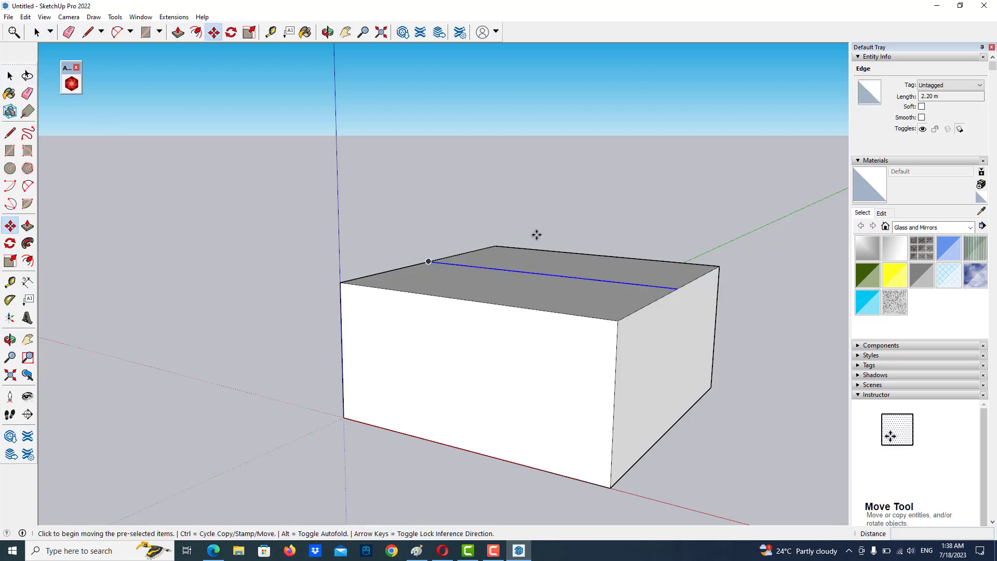
{"action": "left_click", "coordinate": [522, 270]}
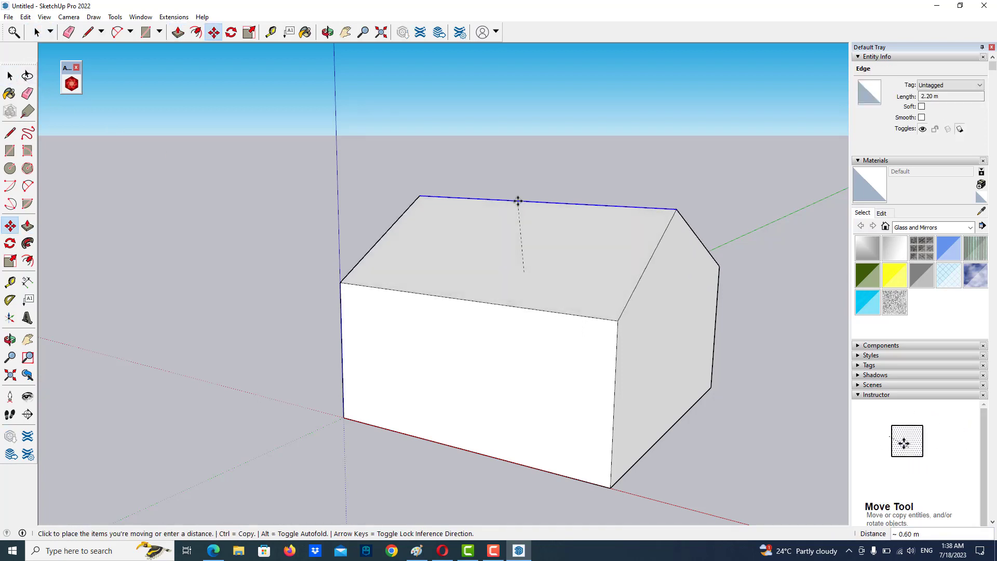
{"action": "left_click", "coordinate": [522, 194]}
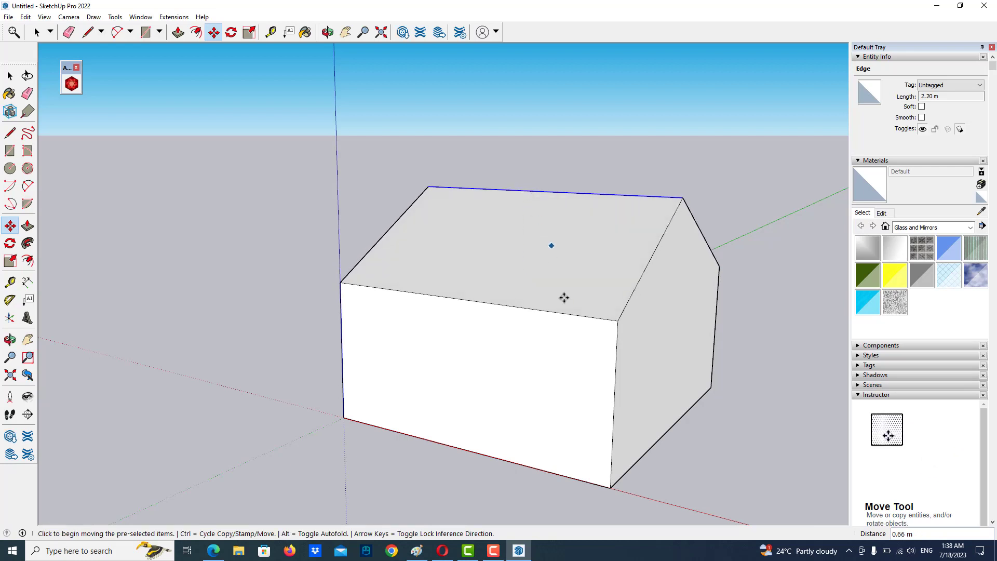
Split the gable end with a vertical line and push its left half back 0.95 m.
{"action": "mouse_move", "coordinate": [563, 296]}
{"action": "middle_mouse_down"}
{"action": "mouse_move", "coordinate": [536, 321]}
{"action": "mouse_move", "coordinate": [463, 329]}
{"action": "mouse_move", "coordinate": [486, 354]}
{"action": "mouse_move", "coordinate": [381, 273]}
{"action": "middle_mouse_up"}
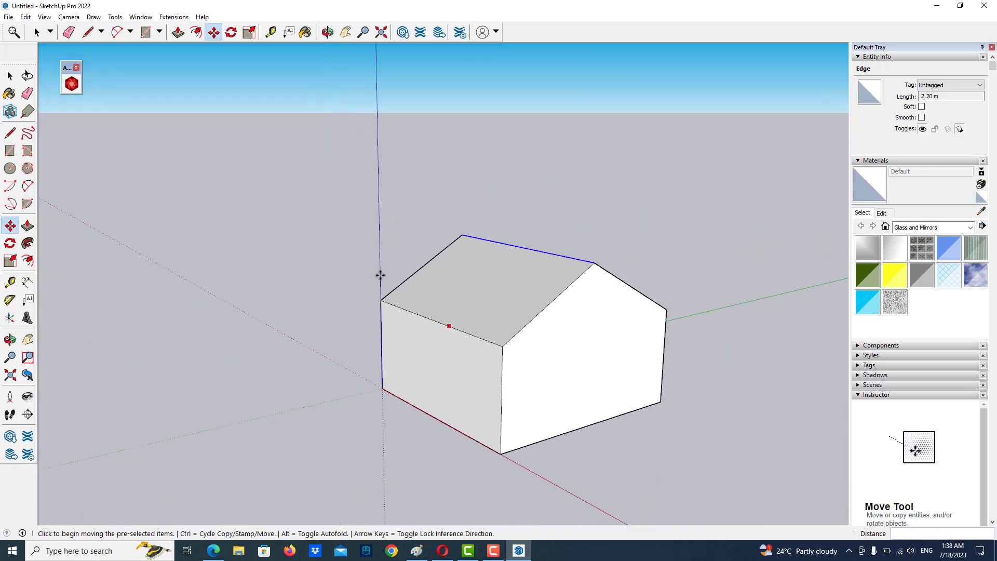
{"action": "left_click", "coordinate": [9, 133]}
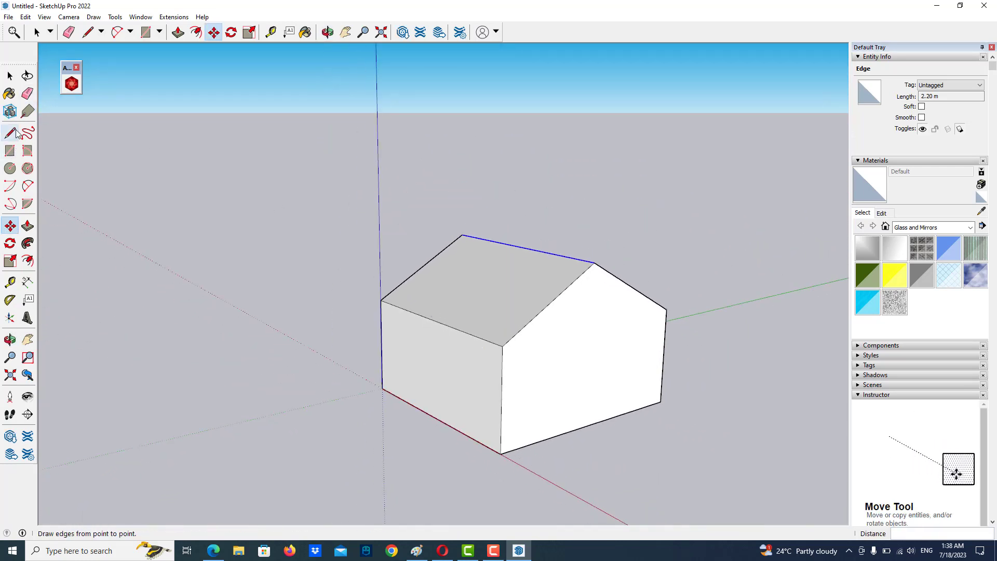
{"action": "left_click", "coordinate": [591, 265]}
{"action": "left_click", "coordinate": [589, 425]}
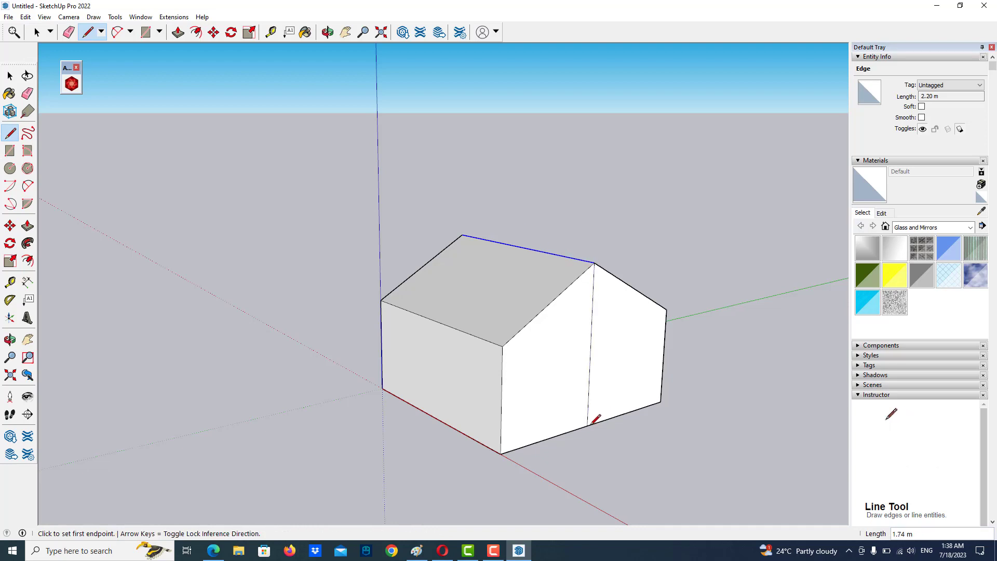
{"action": "left_click", "coordinate": [27, 225]}
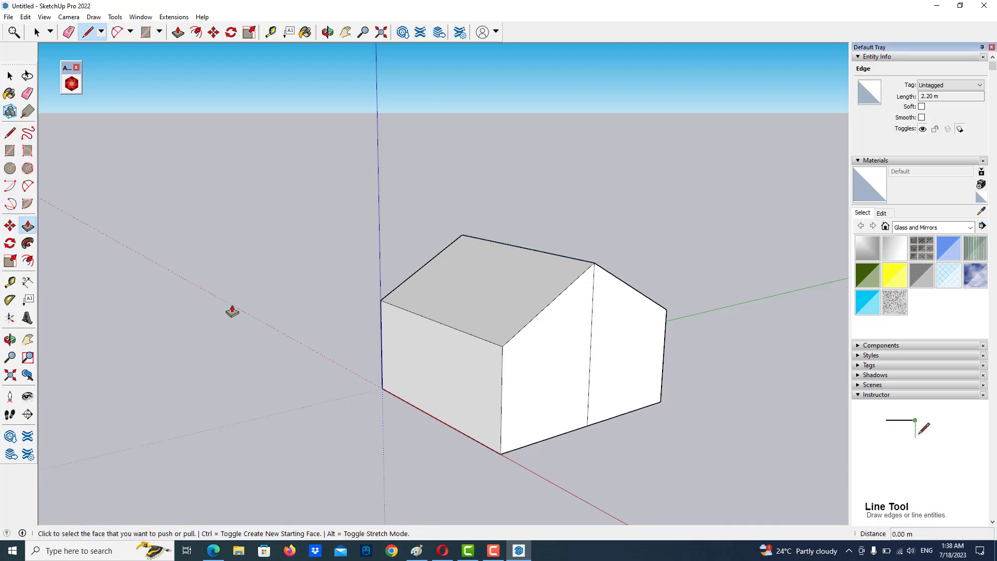
{"action": "left_click", "coordinate": [529, 383]}
{"action": "left_click", "coordinate": [468, 356]}
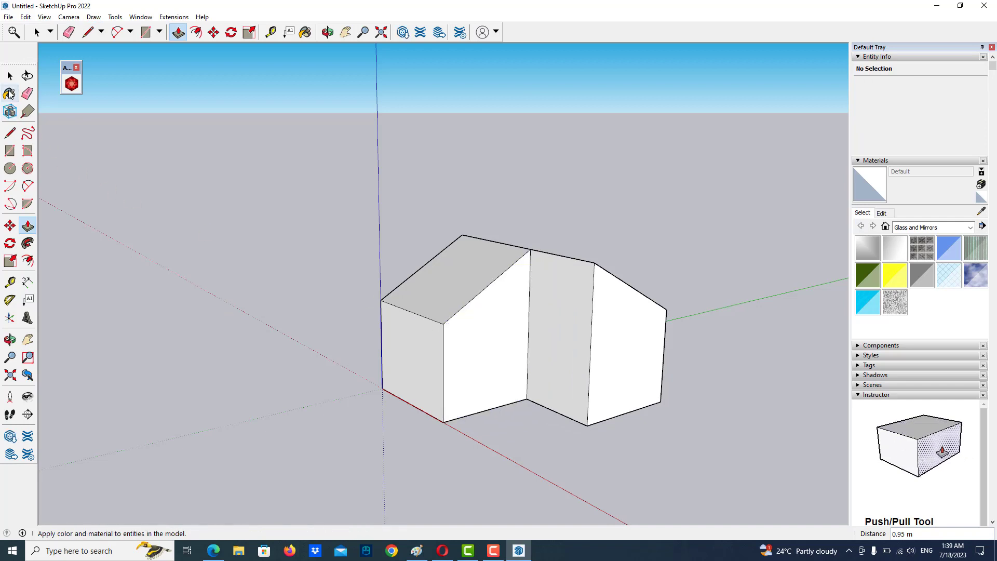
{"action": "left_click", "coordinate": [9, 133]}
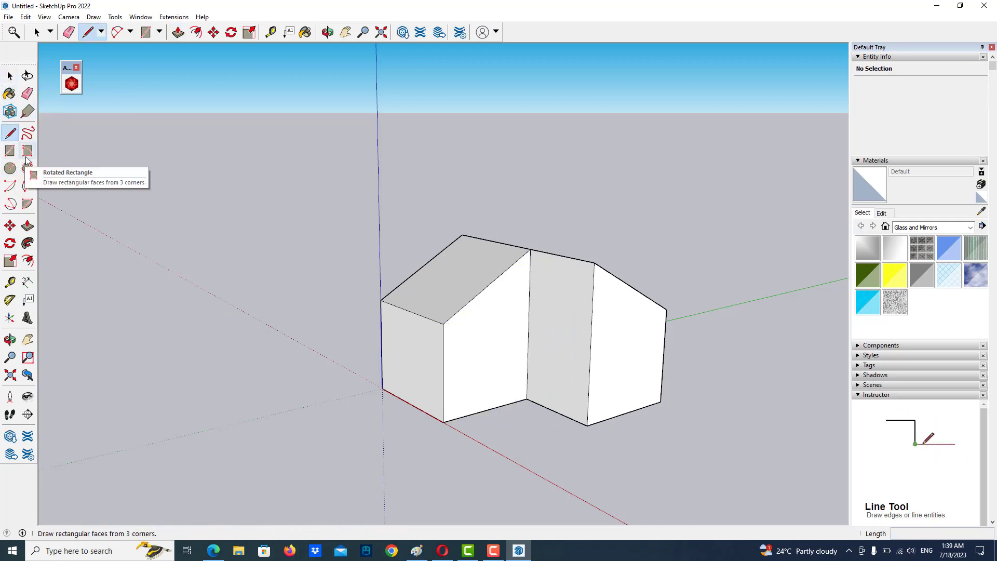
Outline a 0.34 m by 0.97 m door on the recessed middle wall.
{"action": "left_click", "coordinate": [10, 151]}
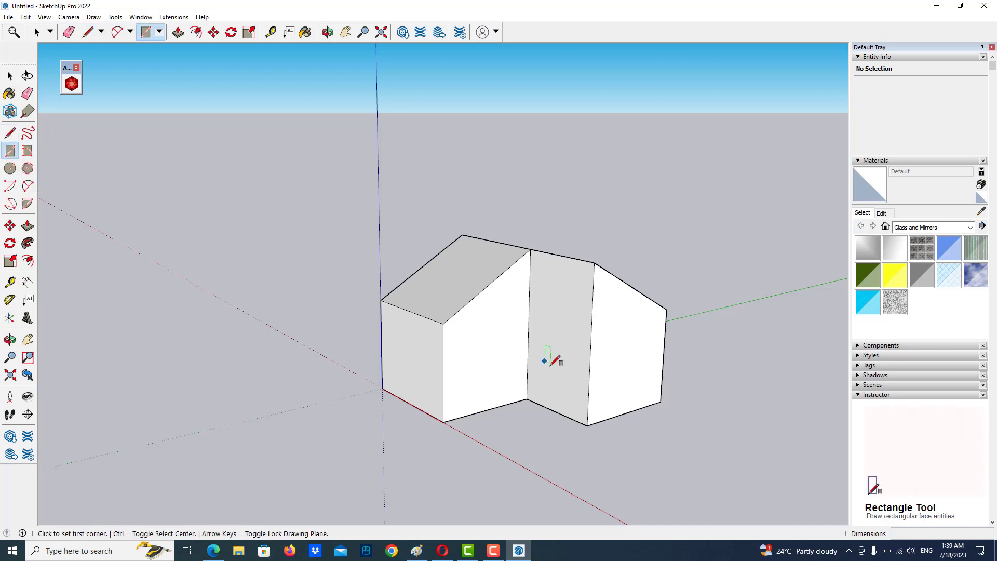
{"action": "left_click", "coordinate": [545, 407]}
{"action": "left_click", "coordinate": [570, 331]}
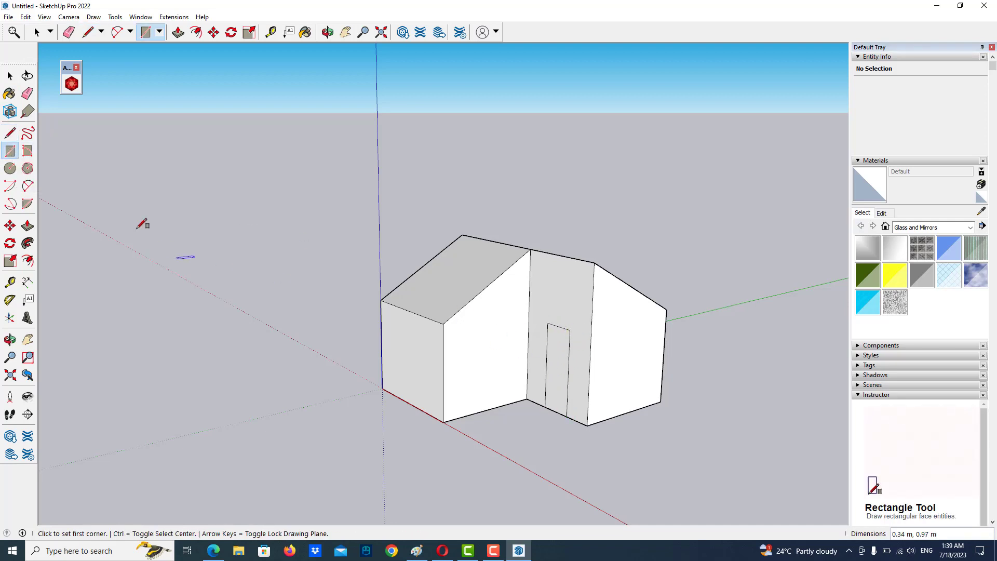
{"action": "scroll", "coordinate": [574, 318], "scroll_direction": "up", "scroll_amount": 3}
{"action": "scroll", "coordinate": [534, 327], "scroll_direction": "up", "scroll_amount": 1}
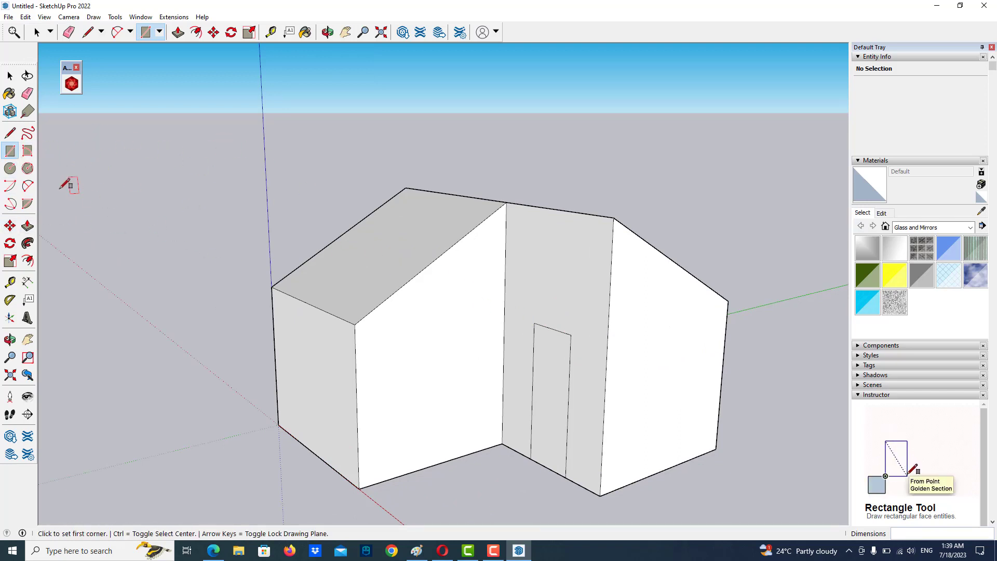
{"action": "left_click", "coordinate": [439, 258]}
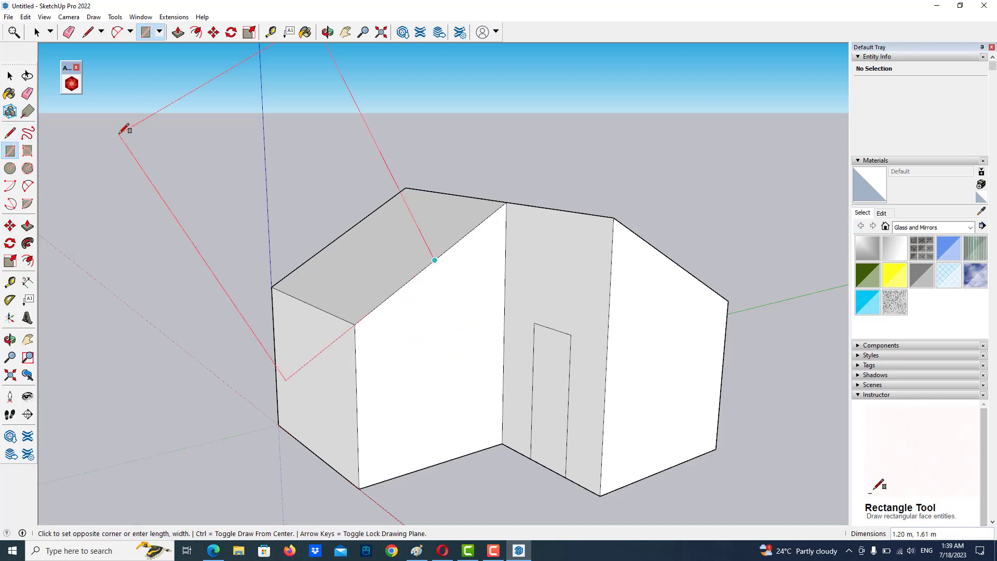
{"action": "key", "text": "Escape"}
Divide the front gable wall with one vertical and one horizontal line.
{"action": "left_click", "coordinate": [13, 131]}
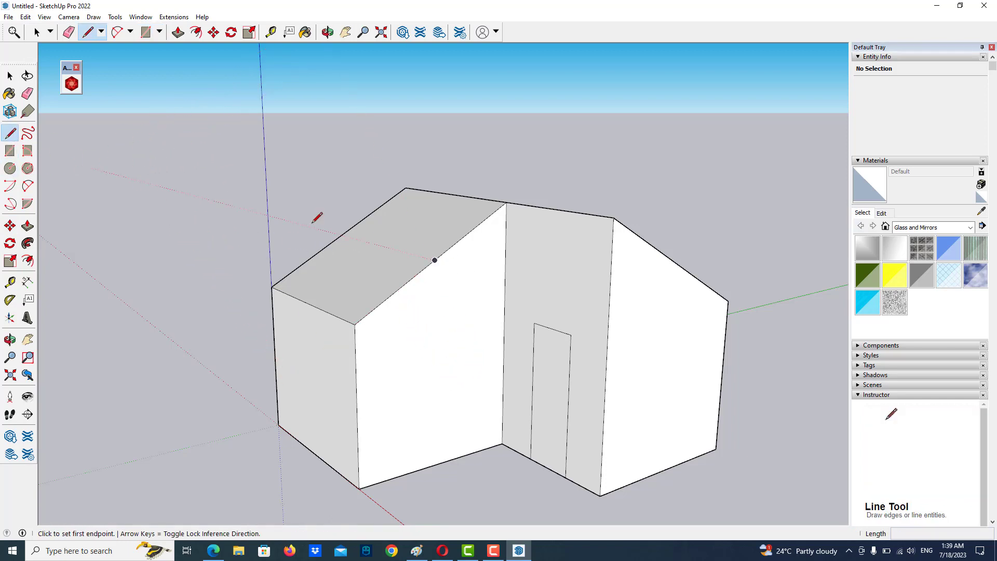
{"action": "left_click", "coordinate": [435, 260]}
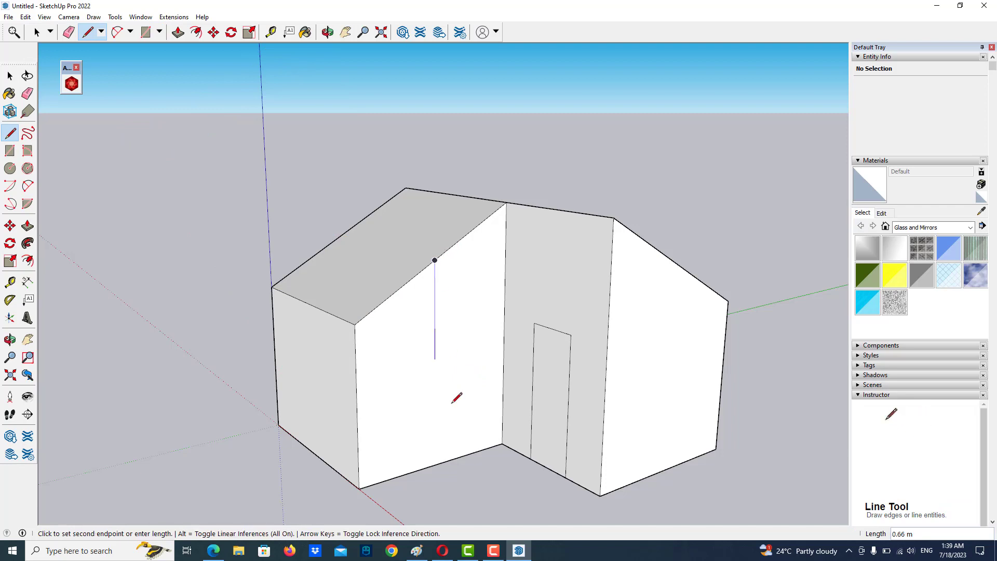
{"action": "left_click", "coordinate": [436, 464]}
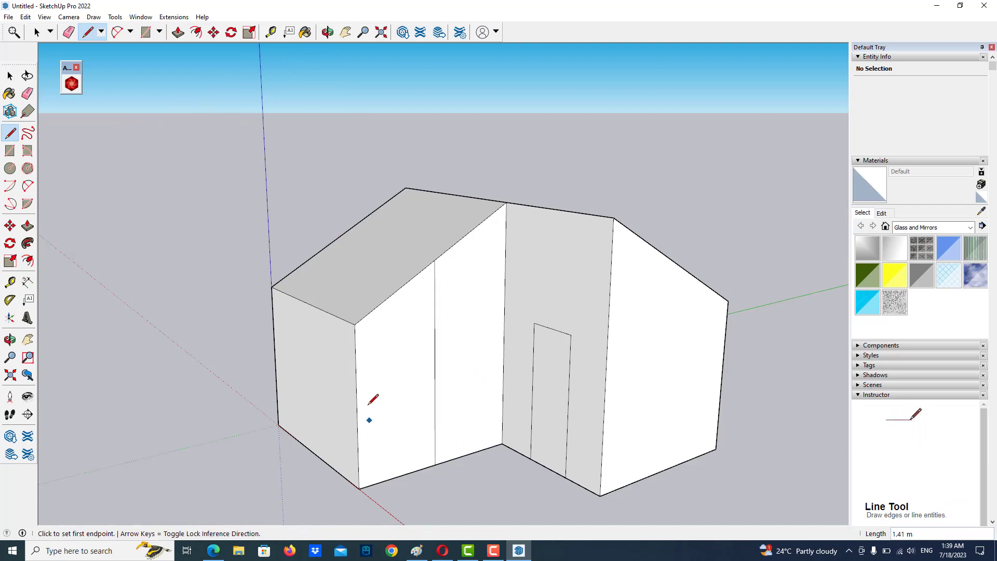
{"action": "left_click", "coordinate": [355, 324]}
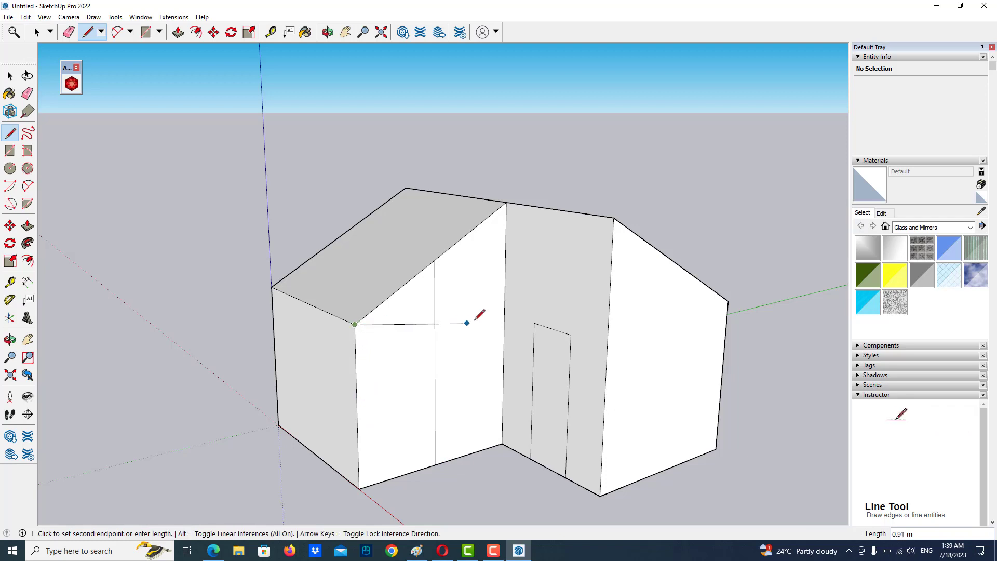
{"action": "left_click", "coordinate": [504, 298]}
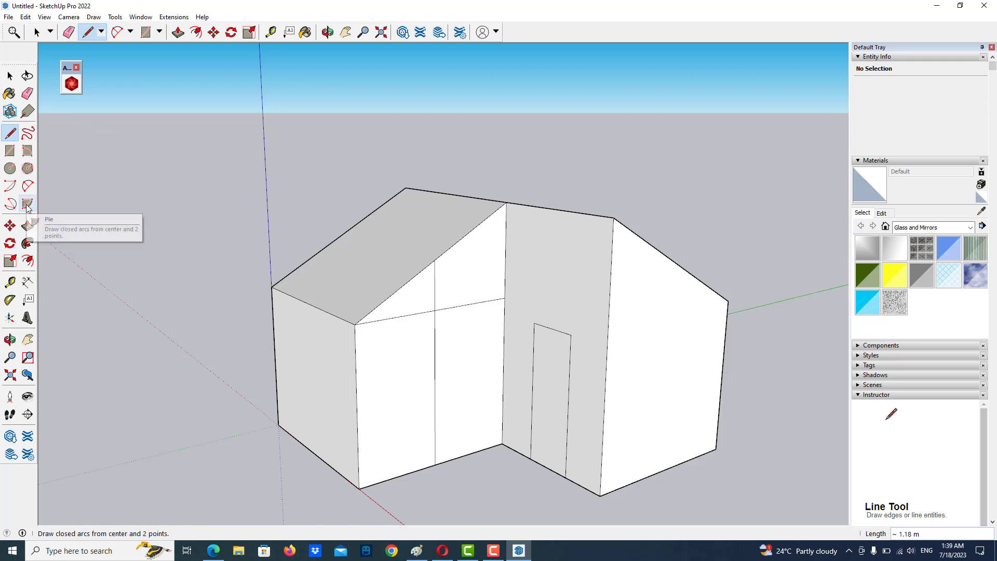
Inset 0.04 m frame outlines inside the upper, triangular and two lower window panes.
{"action": "left_click", "coordinate": [28, 261]}
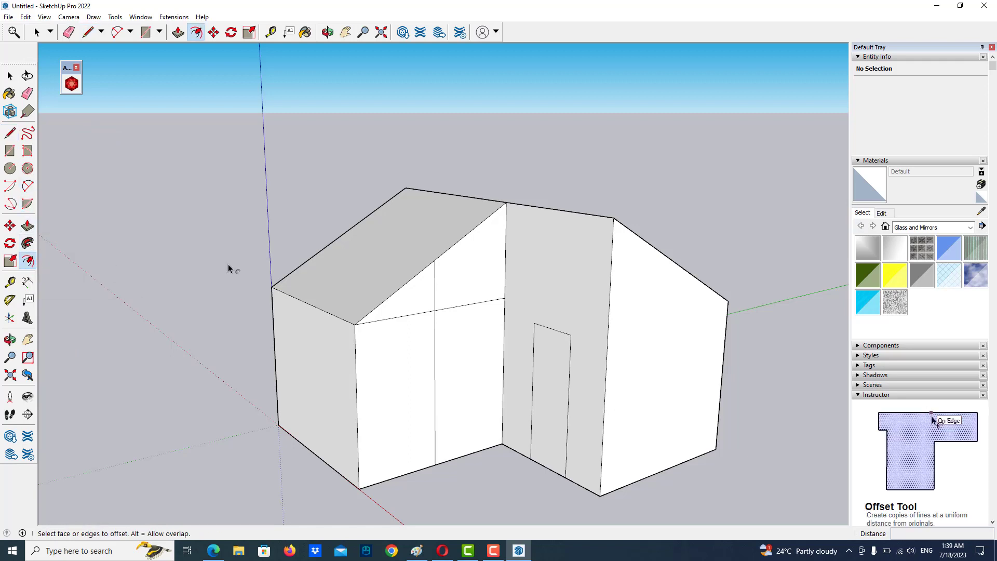
{"action": "left_click", "coordinate": [486, 285]}
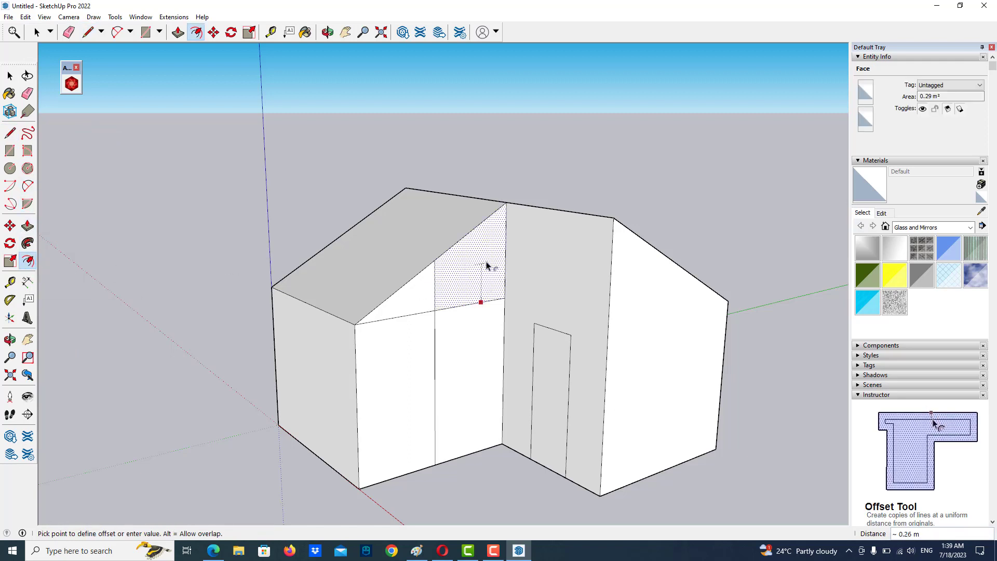
{"action": "left_click", "coordinate": [450, 307]}
{"action": "double_click", "coordinate": [402, 294]}
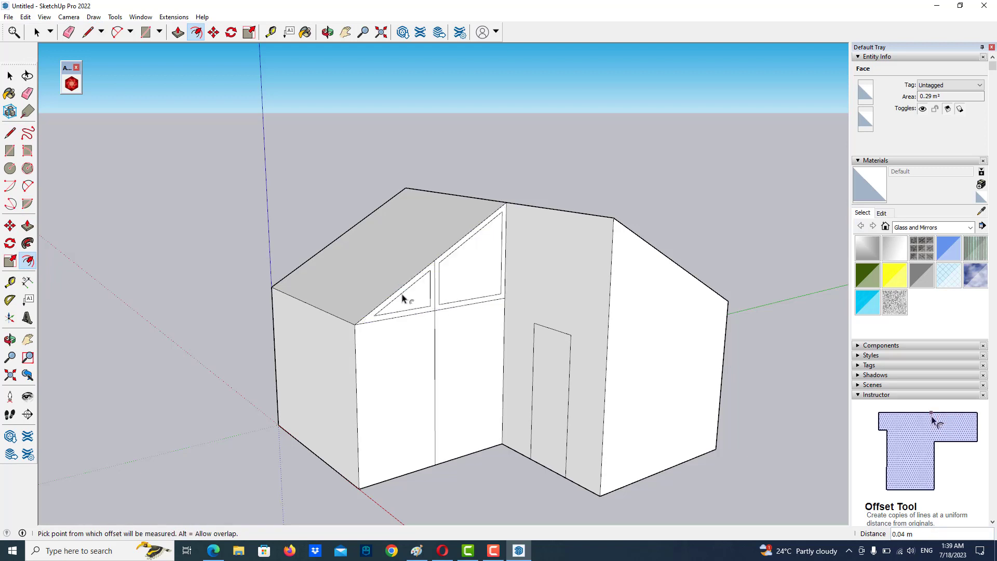
{"action": "double_click", "coordinate": [496, 374]}
{"action": "double_click", "coordinate": [401, 375]}
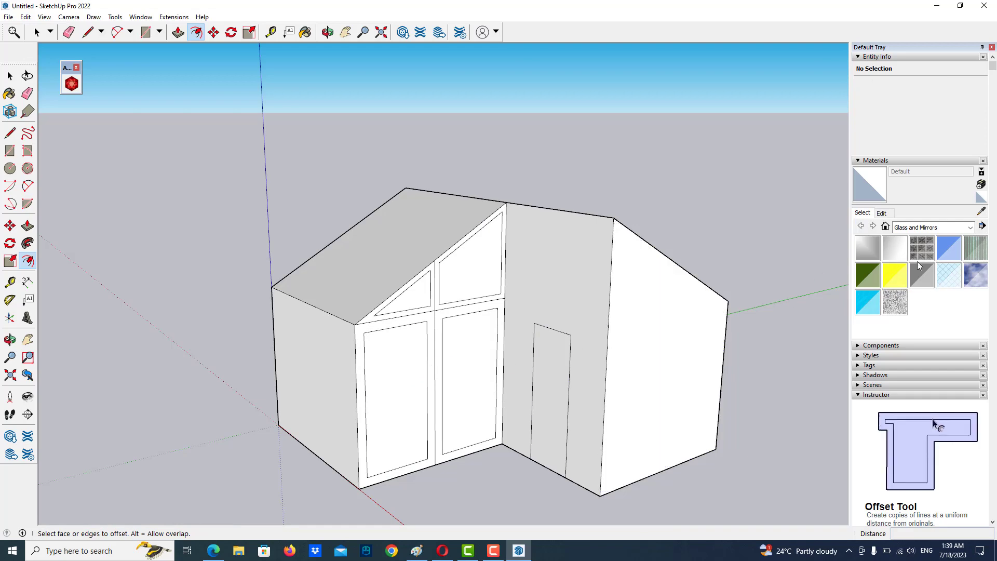
Paint all four window panes with Translucent Glass Blue.
{"action": "left_click", "coordinate": [943, 254]}
{"action": "left_click", "coordinate": [484, 264]}
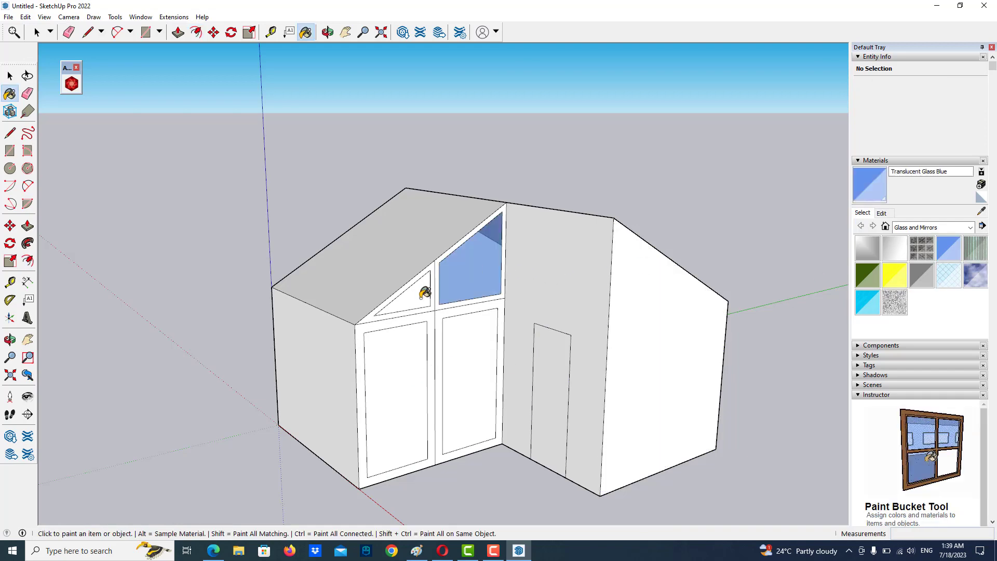
{"action": "left_click", "coordinate": [421, 293]}
{"action": "left_click", "coordinate": [408, 365]}
{"action": "left_click", "coordinate": [491, 330]}
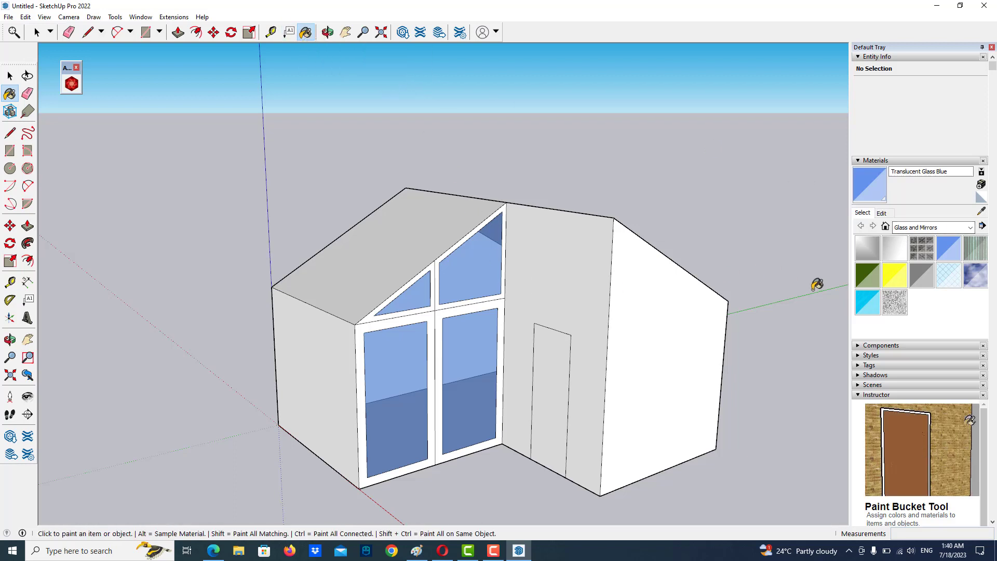
Paint the door Wood Cherry Original from the Wood collection and orbit to review the house.
{"action": "left_click", "coordinate": [911, 227]}
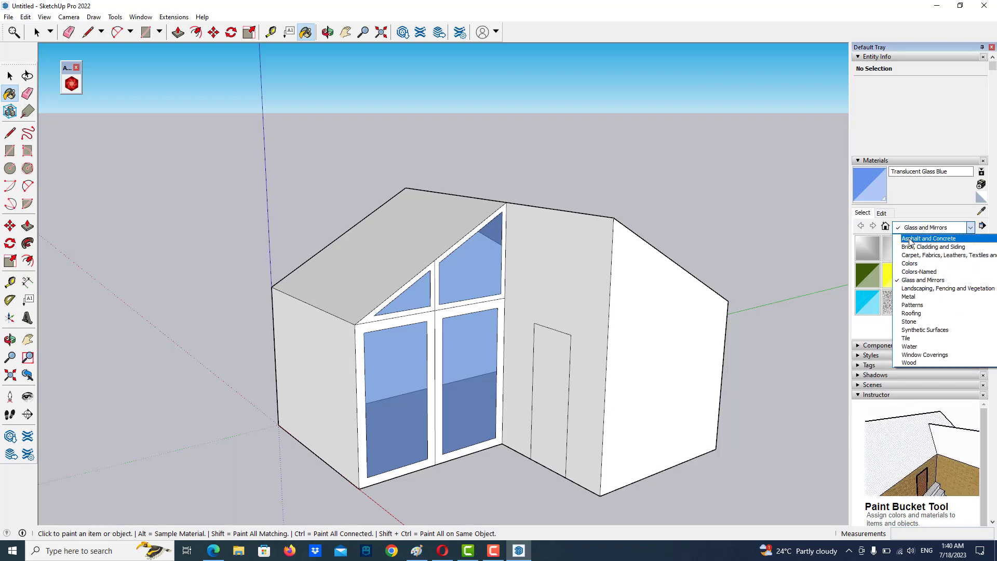
{"action": "left_click", "coordinate": [909, 364]}
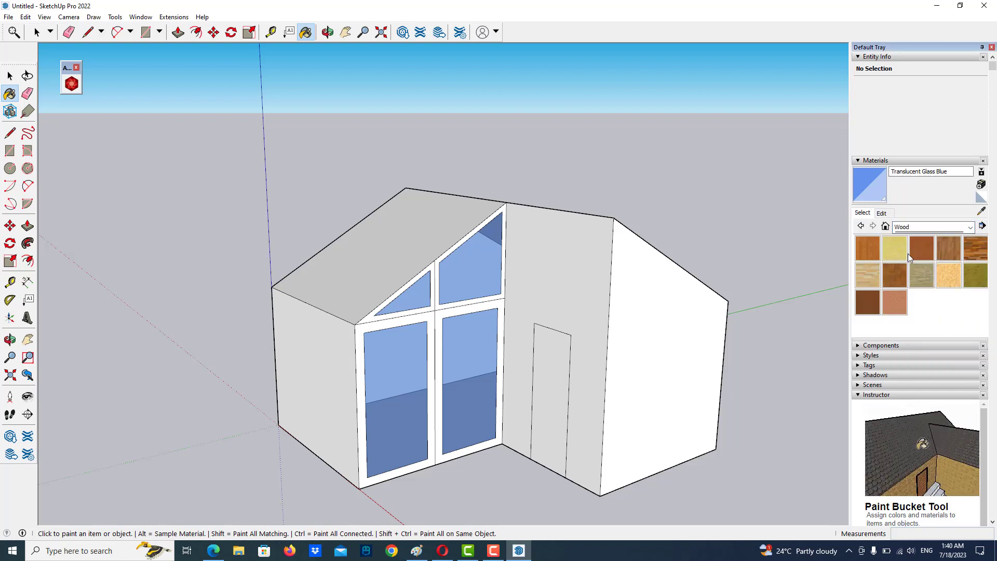
{"action": "left_click", "coordinate": [912, 255]}
{"action": "left_click", "coordinate": [568, 364]}
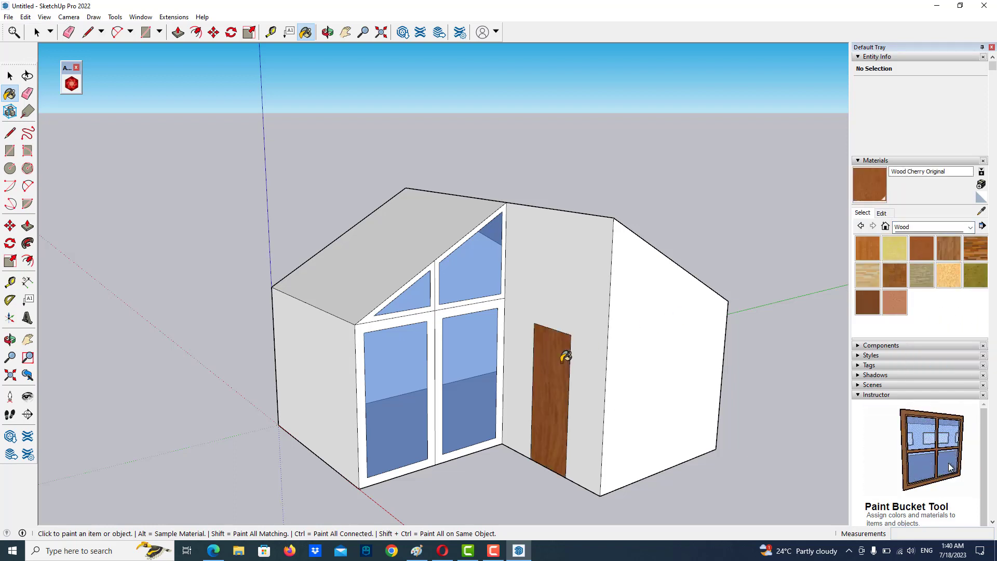
{"action": "scroll", "coordinate": [584, 401], "scroll_direction": "down", "scroll_amount": 2}
{"action": "scroll", "coordinate": [586, 403], "scroll_direction": "down", "scroll_amount": 2}
{"action": "scroll", "coordinate": [585, 403], "scroll_direction": "up", "scroll_amount": 2}
{"action": "mouse_move", "coordinate": [583, 414]}
{"action": "middle_mouse_down"}
{"action": "mouse_move", "coordinate": [583, 446]}
{"action": "mouse_move", "coordinate": [478, 367]}
{"action": "mouse_move", "coordinate": [450, 375]}
{"action": "middle_mouse_up"}
{"action": "scroll", "coordinate": [589, 454], "scroll_direction": "down", "scroll_amount": 2}
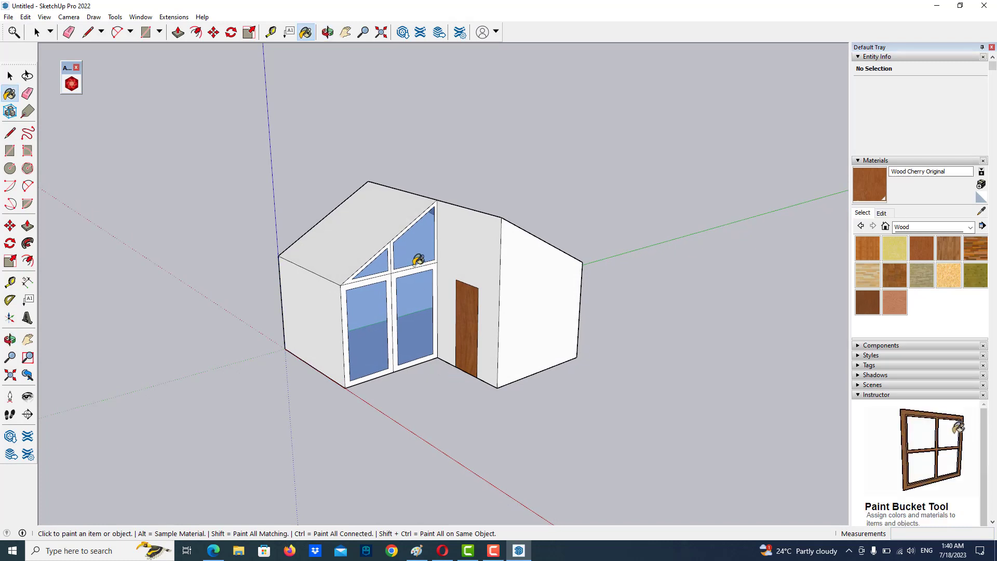
{"action": "scroll", "coordinate": [413, 260], "scroll_direction": "up", "scroll_amount": 2}
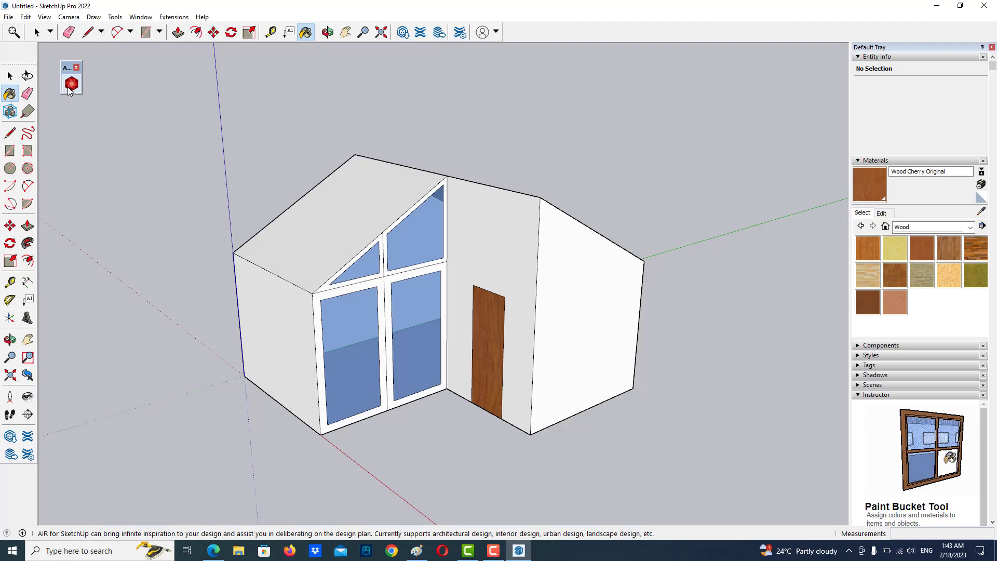
Open AIR for SketchUp, reposition its window, and capture a snapshot of the current house view.
{"action": "left_click", "coordinate": [71, 83]}
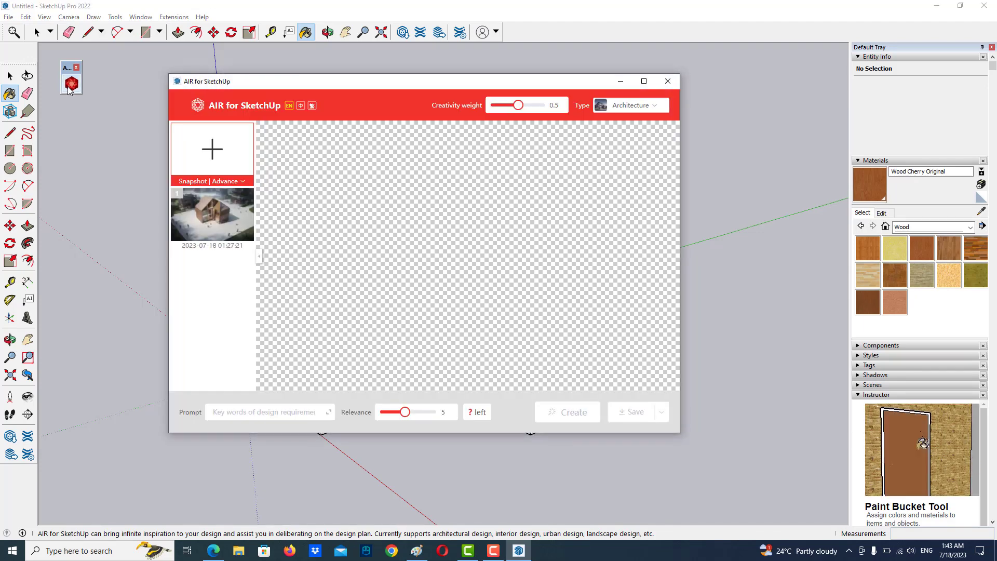
{"action": "left_click_drag", "start_coordinate": [417, 85], "coordinate": [450, 111]}
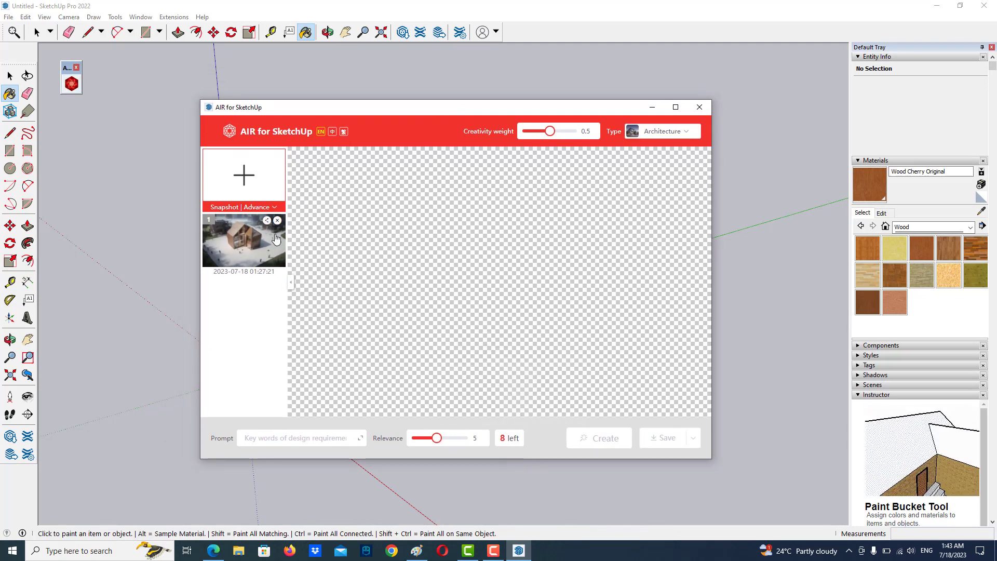
{"action": "left_click", "coordinate": [245, 185]}
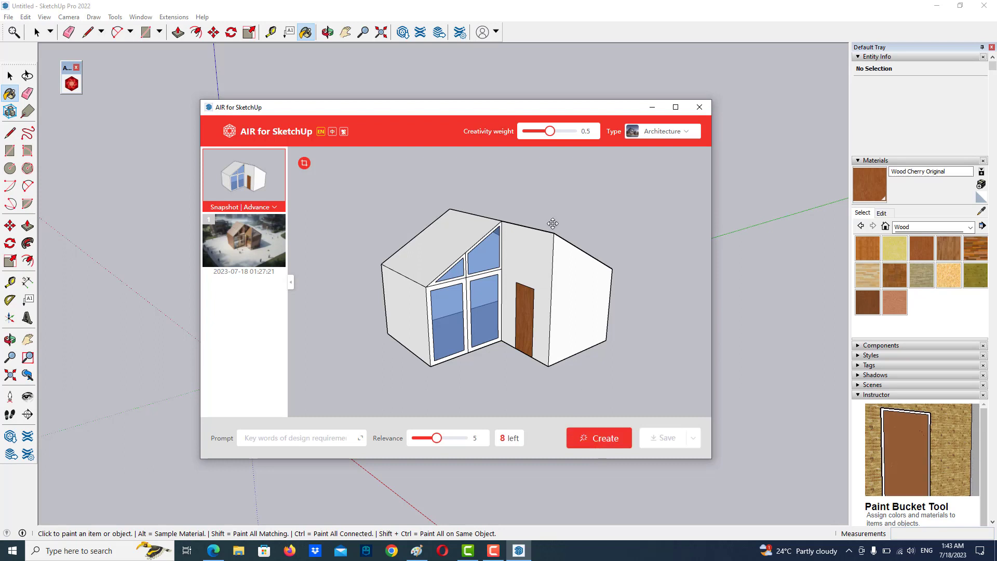
Generate a render at creativity weight 0.5 and compare it with the snapshot and the earlier render.
{"action": "left_click", "coordinate": [600, 438]}
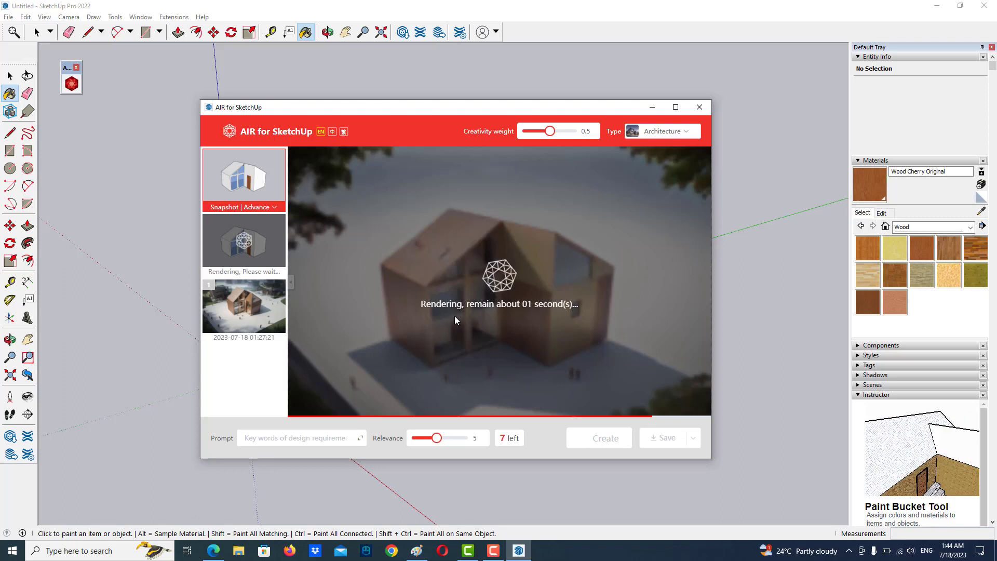
{"action": "left_click_drag", "start_coordinate": [485, 290], "coordinate": [643, 291]}
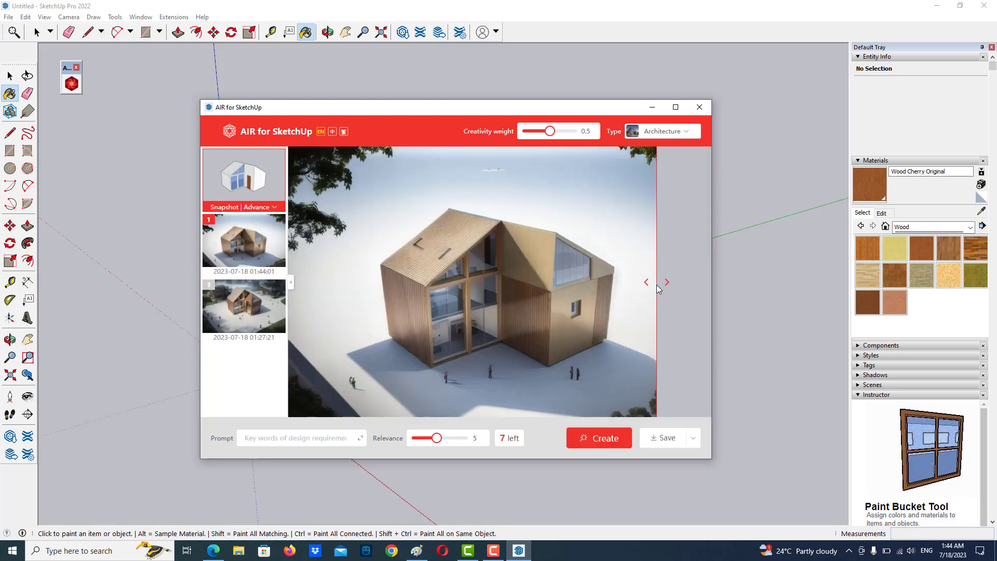
{"action": "mouse_move", "coordinate": [643, 292]}
{"action": "left_mouse_down"}
{"action": "mouse_move", "coordinate": [468, 286]}
{"action": "mouse_move", "coordinate": [646, 282]}
{"action": "mouse_move", "coordinate": [652, 301]}
{"action": "left_mouse_up"}
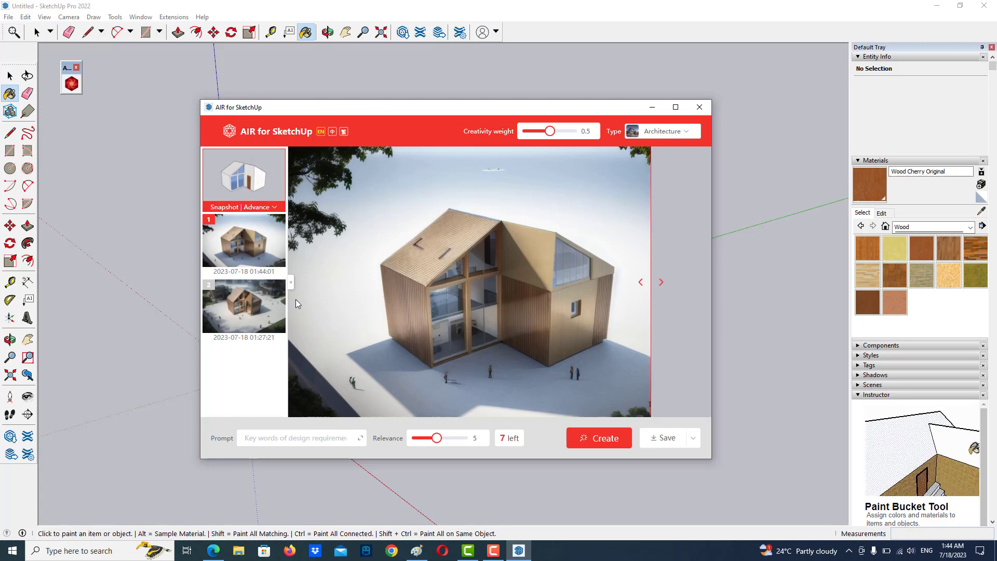
{"action": "left_click", "coordinate": [262, 307]}
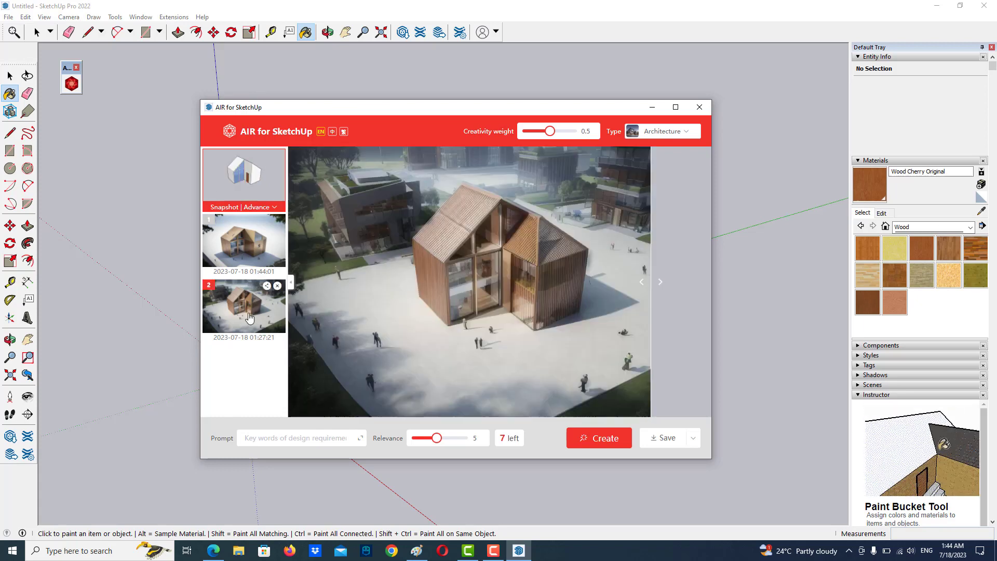
{"action": "left_click", "coordinate": [244, 244]}
{"action": "left_click", "coordinate": [239, 192]}
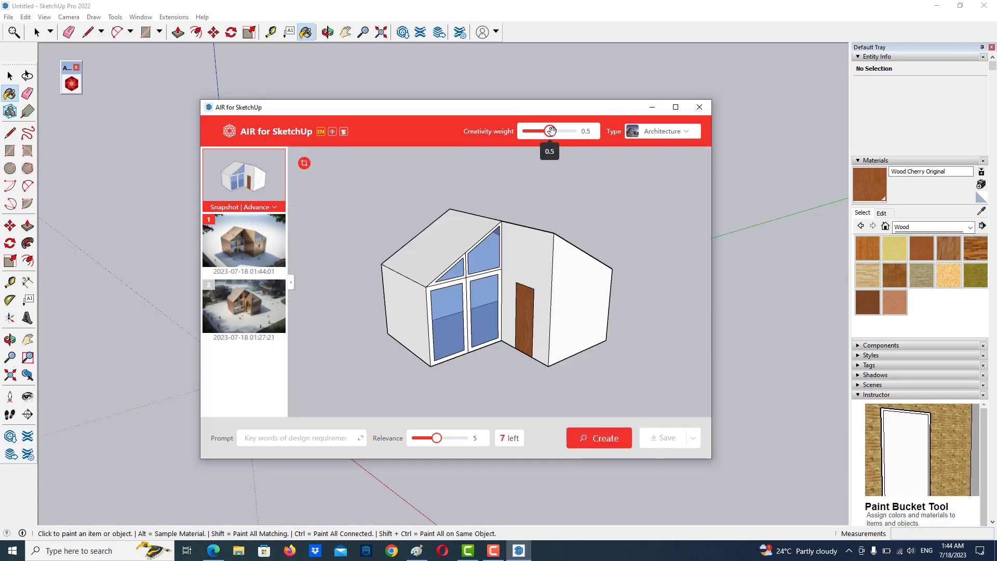
Render the house at creativity weight 0.2, compare it with the snapshot, then raise the weight to 1.
{"action": "left_click_drag", "start_coordinate": [551, 130], "coordinate": [539, 134]}
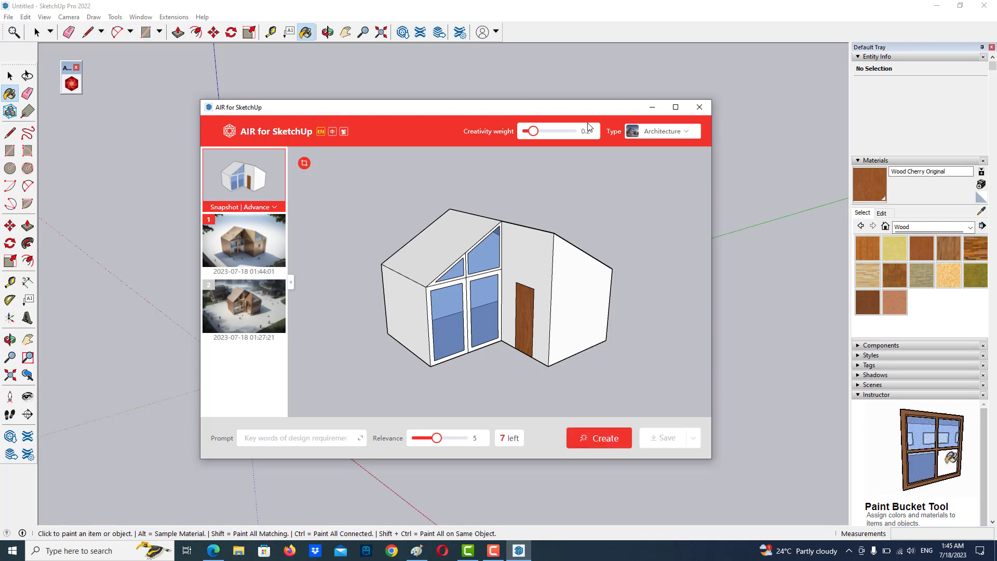
{"action": "left_click", "coordinate": [597, 446]}
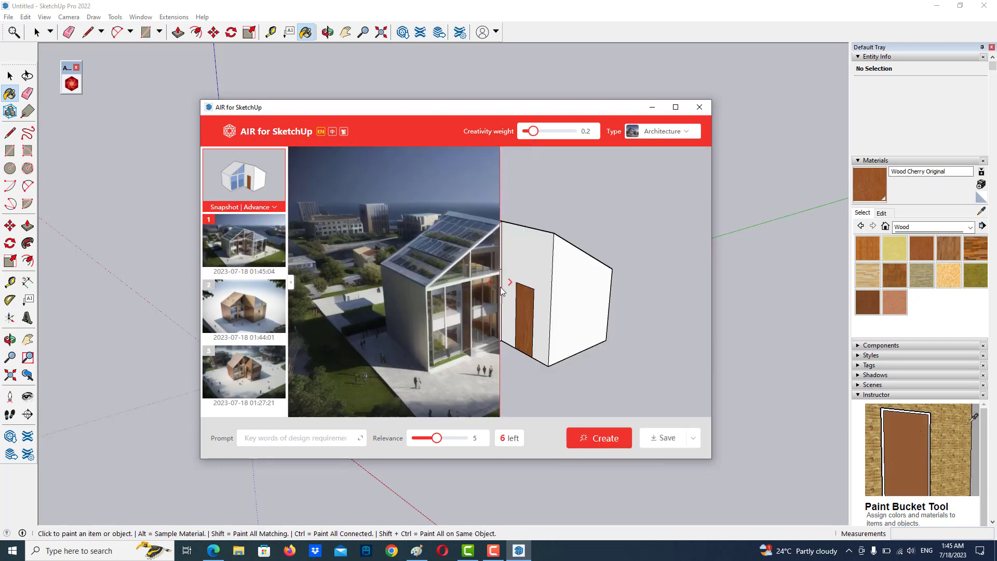
{"action": "mouse_move", "coordinate": [501, 291]}
{"action": "left_mouse_down"}
{"action": "mouse_move", "coordinate": [638, 292]}
{"action": "mouse_move", "coordinate": [609, 292]}
{"action": "left_mouse_up"}
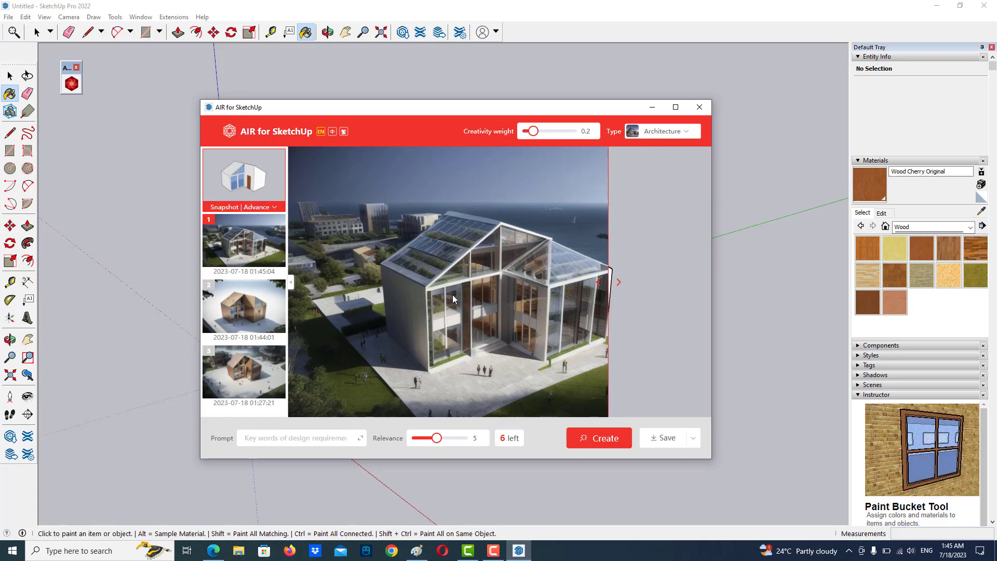
{"action": "mouse_move", "coordinate": [532, 131]}
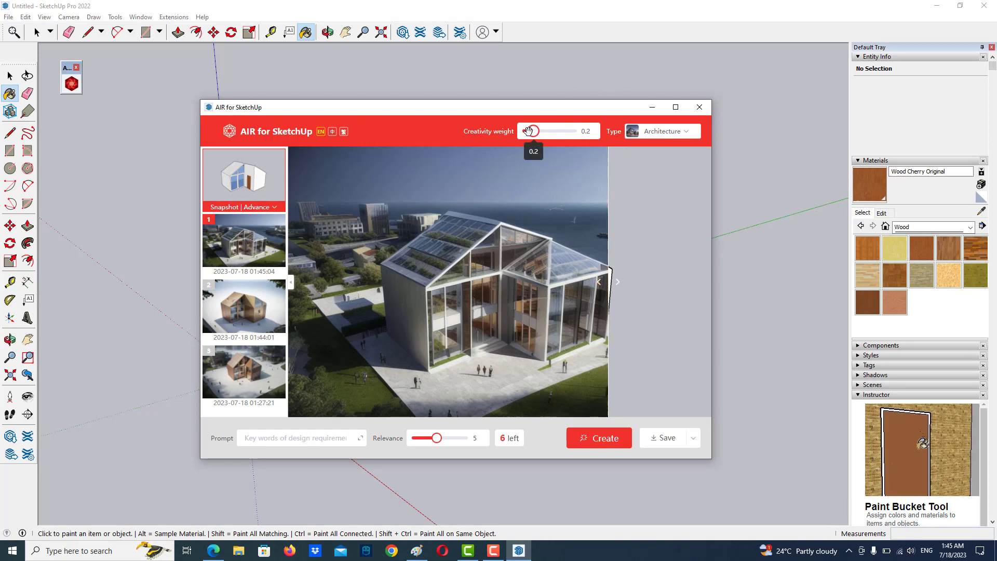
{"action": "left_click_drag", "start_coordinate": [533, 132], "coordinate": [600, 152]}
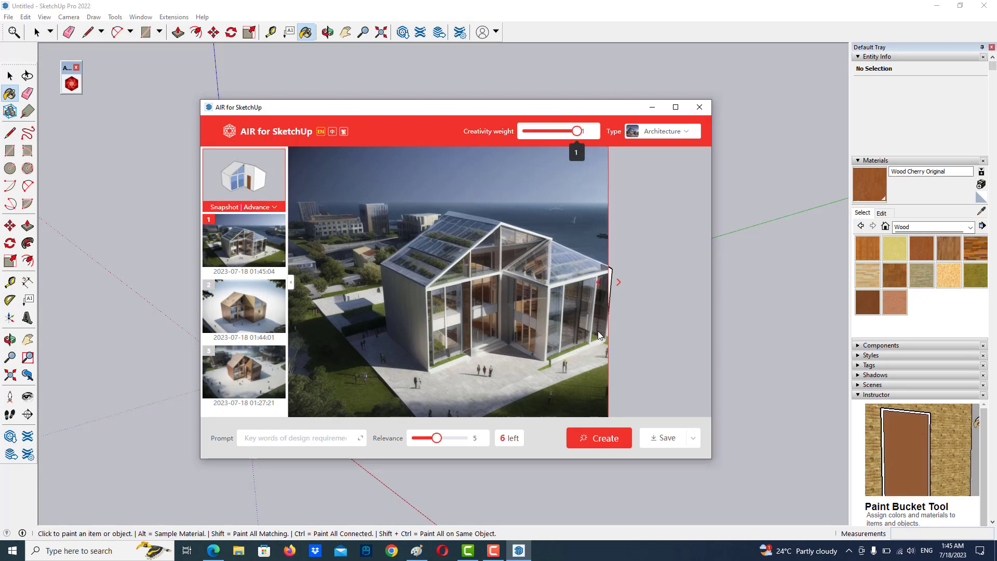
{"action": "left_click_drag", "start_coordinate": [605, 317], "coordinate": [537, 304]}
Generate a copper-brown, glass-windowed render at creativity weight 1, leaving the slider at 1.
{"action": "left_click", "coordinate": [590, 442]}
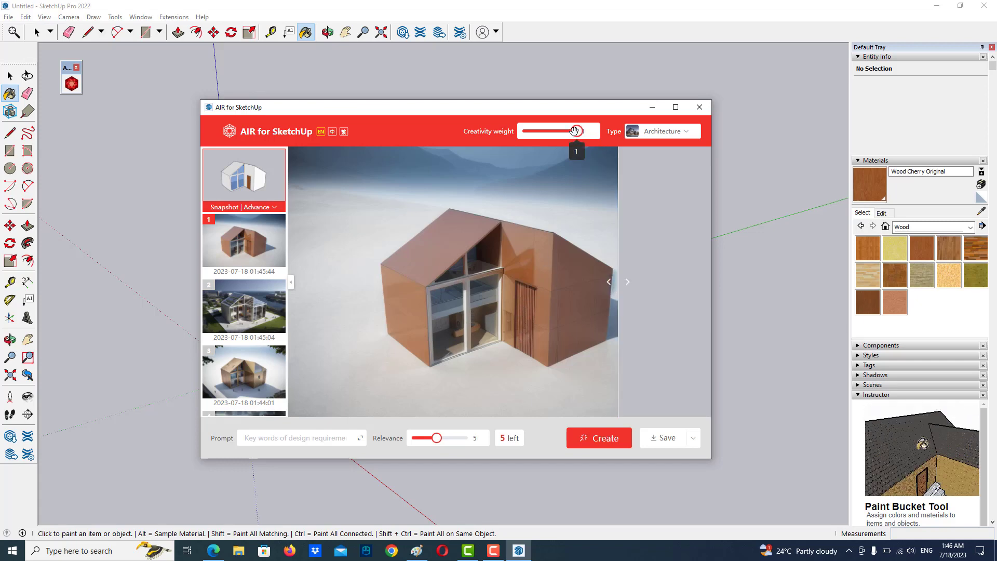
{"action": "left_click_drag", "start_coordinate": [566, 131], "coordinate": [527, 132]}
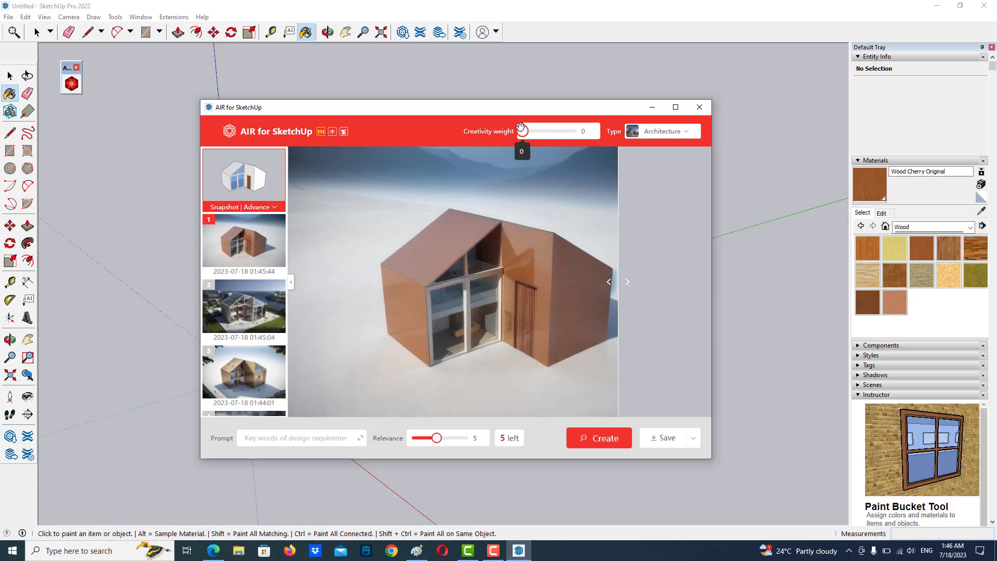
{"action": "left_click_drag", "start_coordinate": [533, 132], "coordinate": [578, 133]}
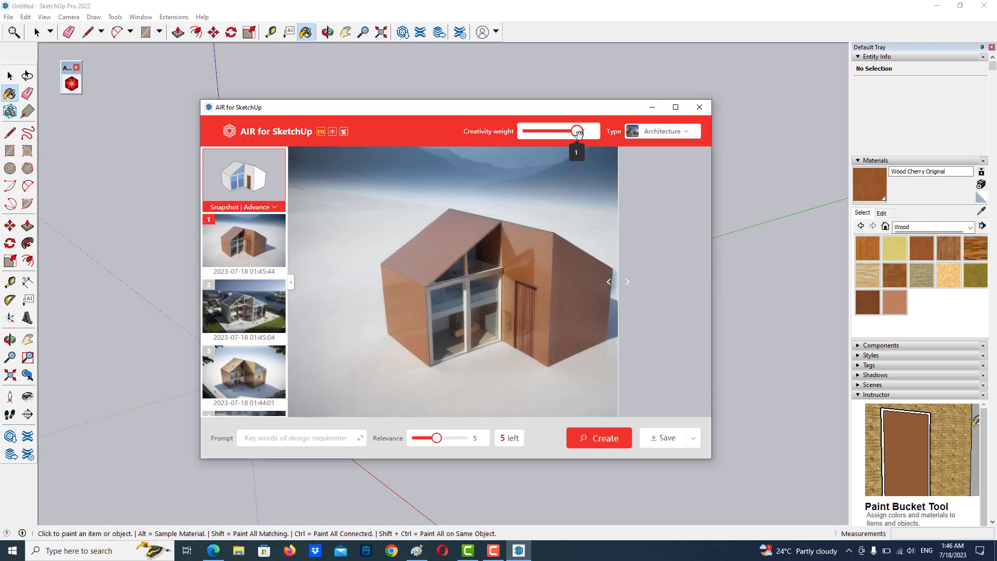